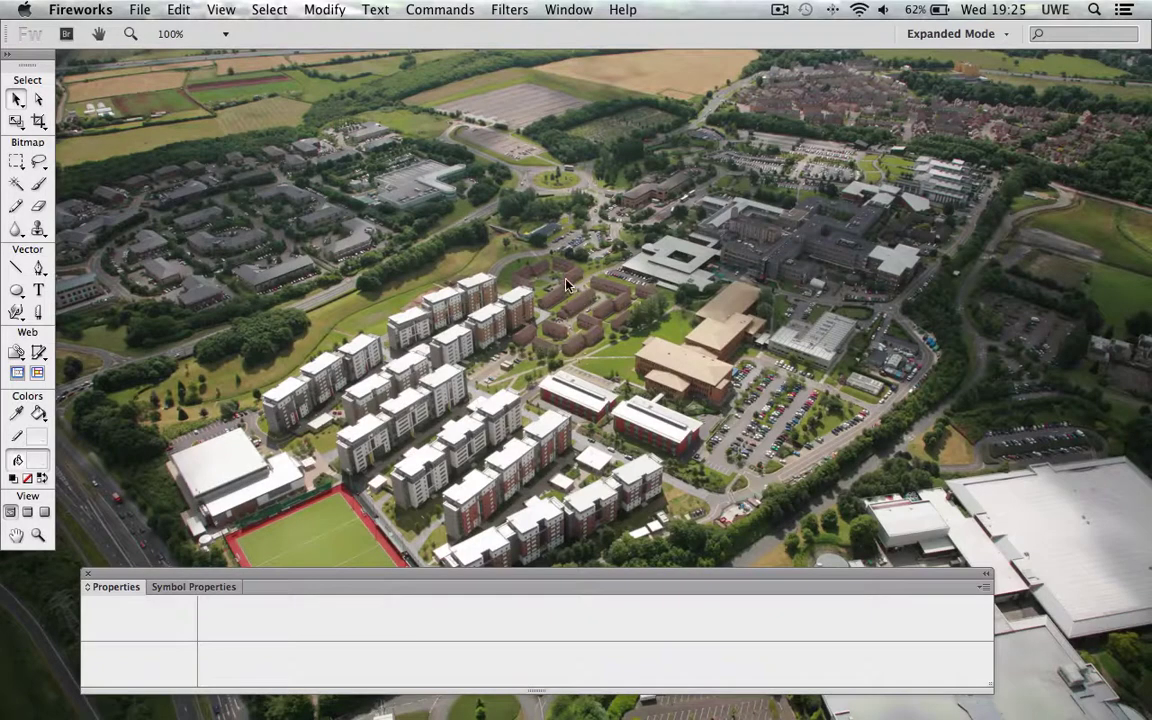
Open palm_tree.jpg (572 x 640) from the sourceimages folder in Fireworks.
click(141, 10)
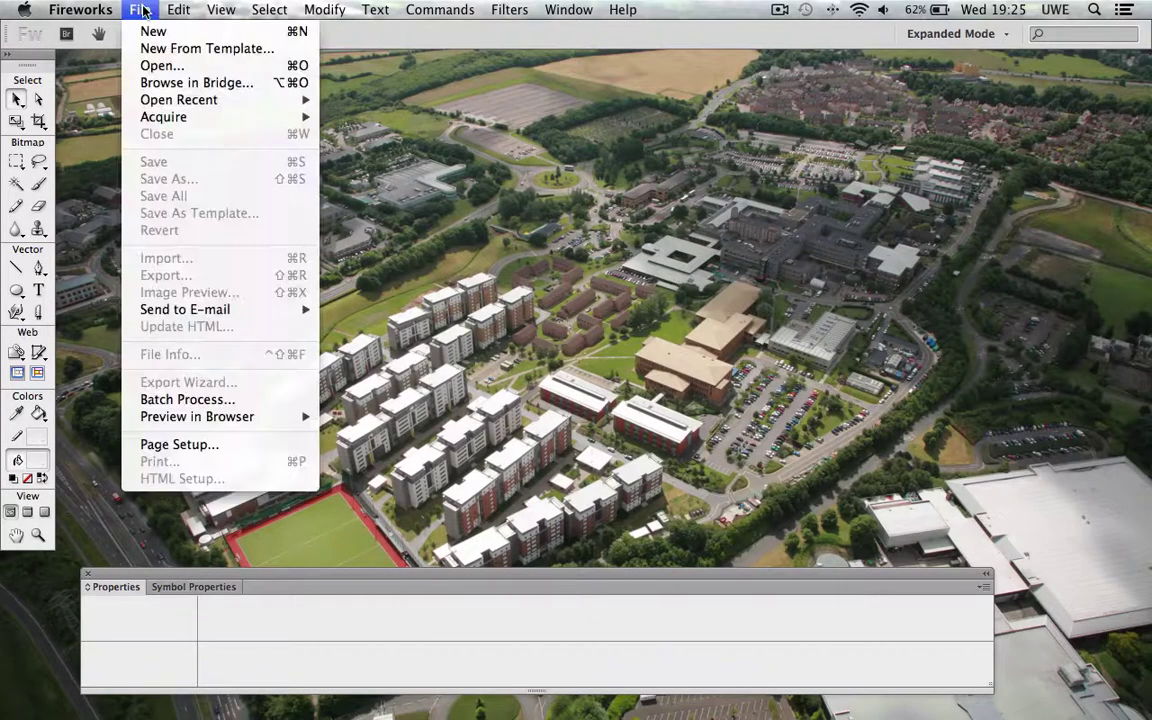
click(178, 66)
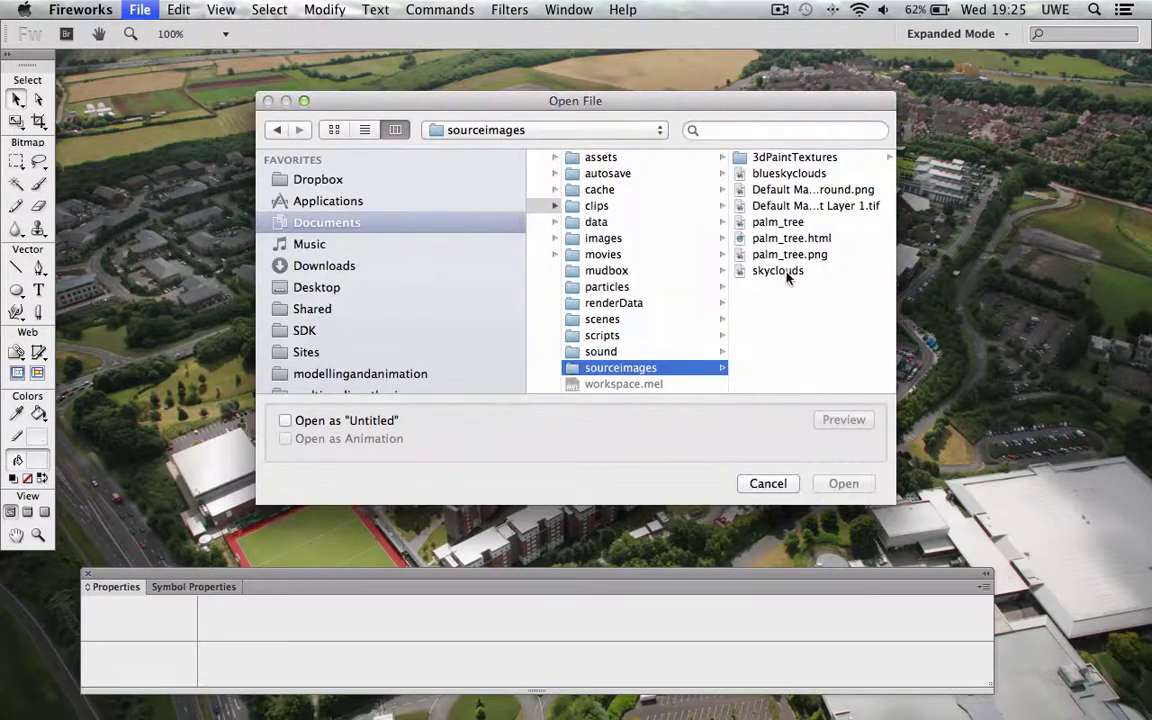
click(785, 224)
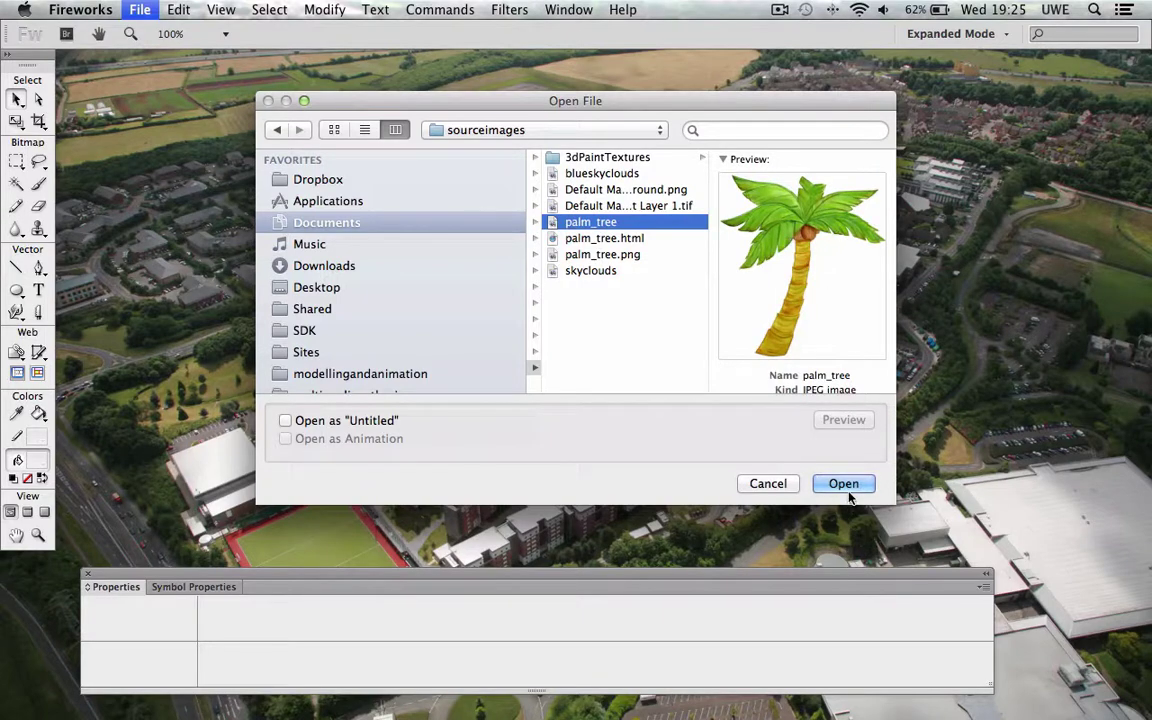
click(845, 483)
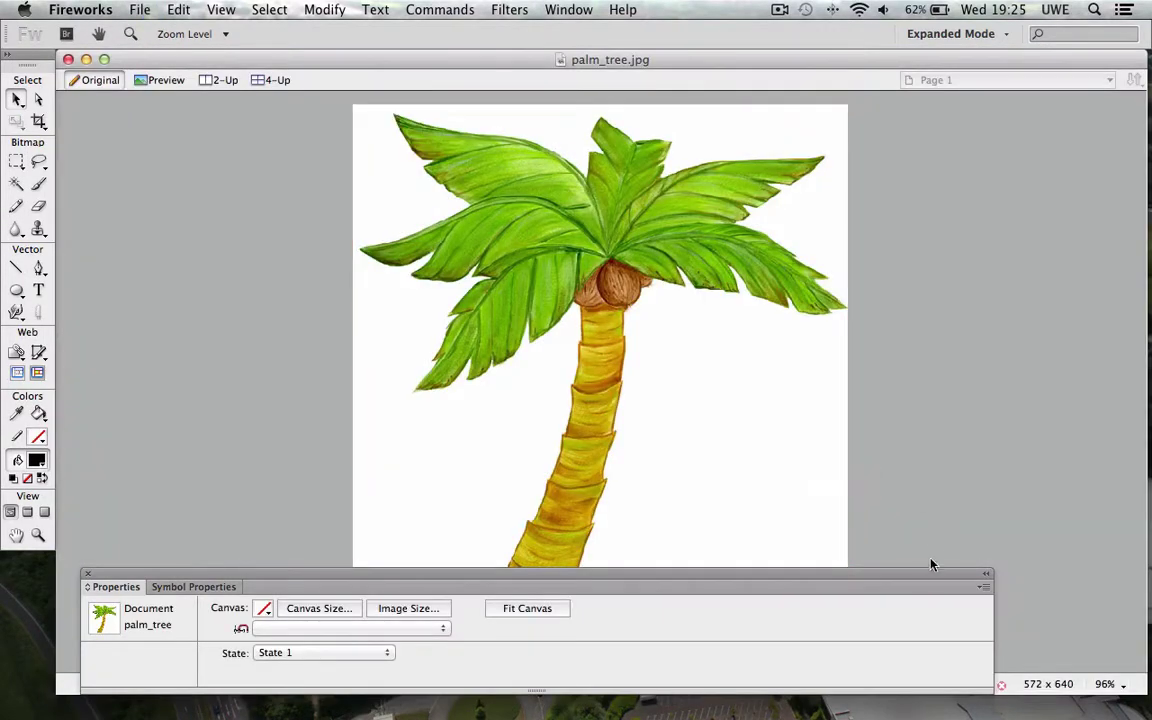
Move the Properties panel aside and Magic Wand-select the white background around the tree.
drag(930, 565, 950, 667)
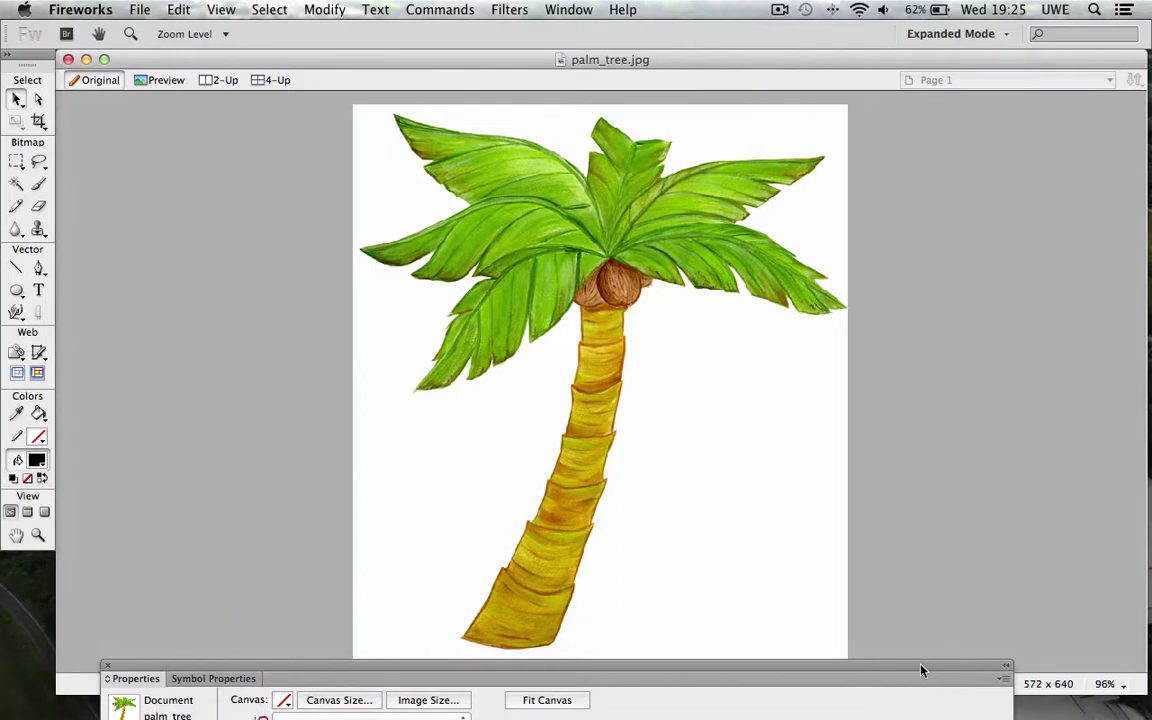
drag(921, 674, 924, 661)
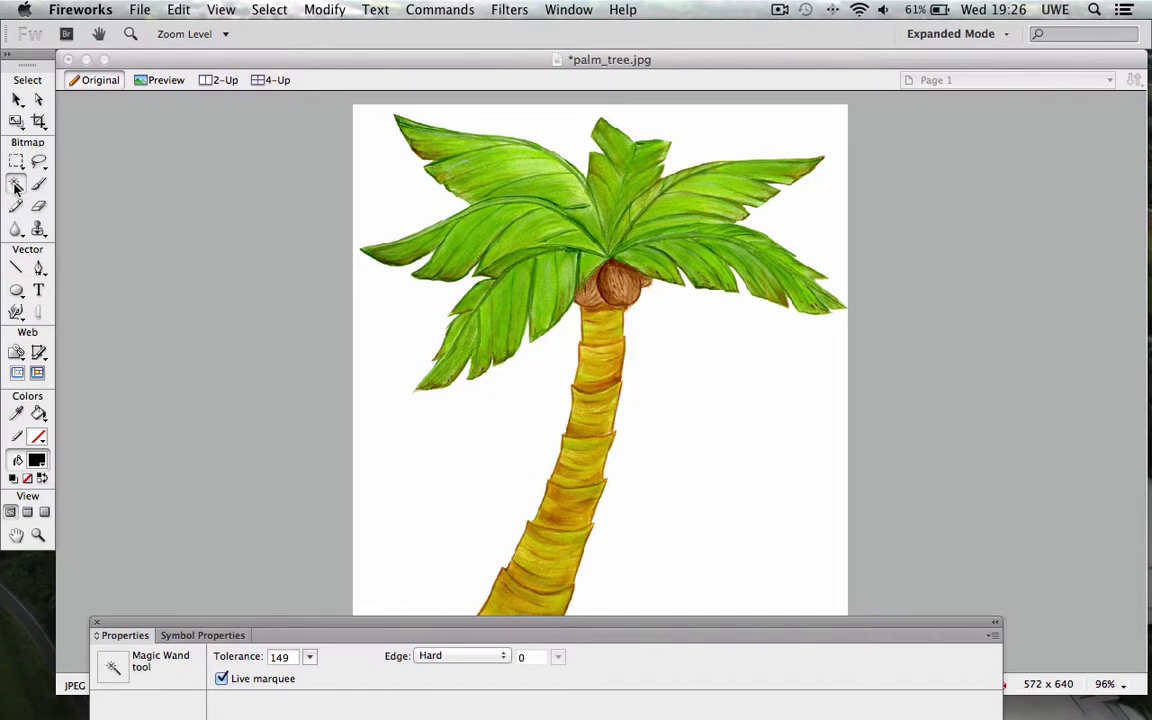
click(404, 448)
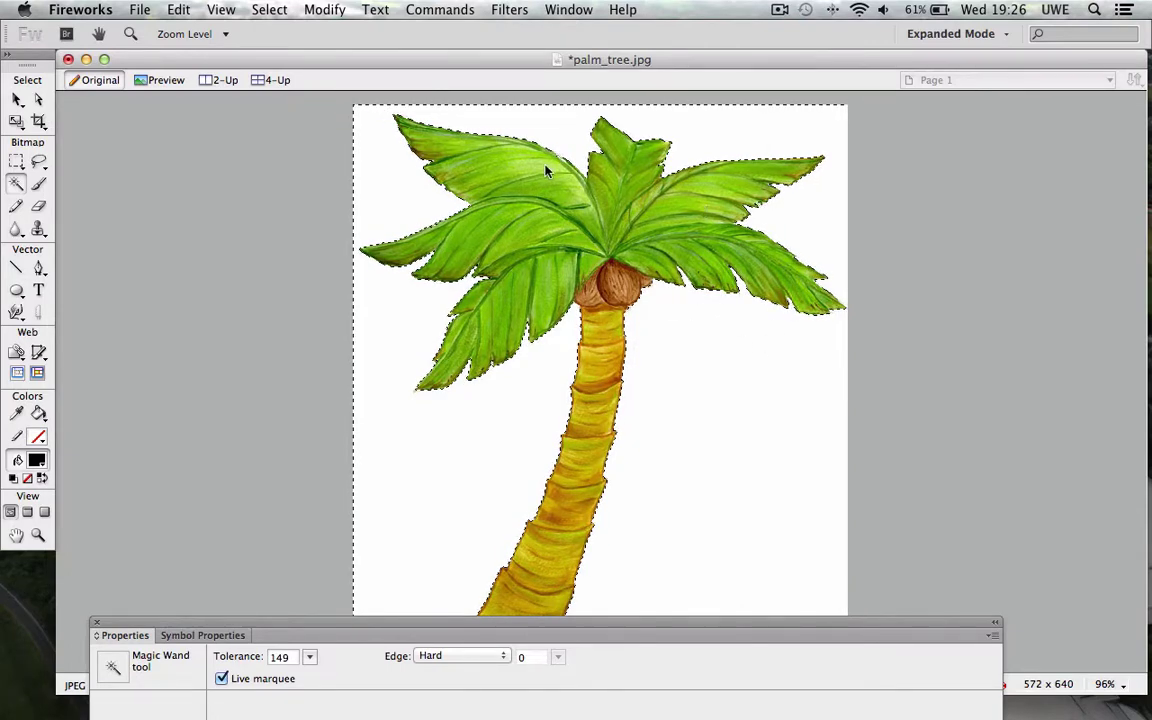
Set the Magic Wand selection tolerance to 160.
click(309, 657)
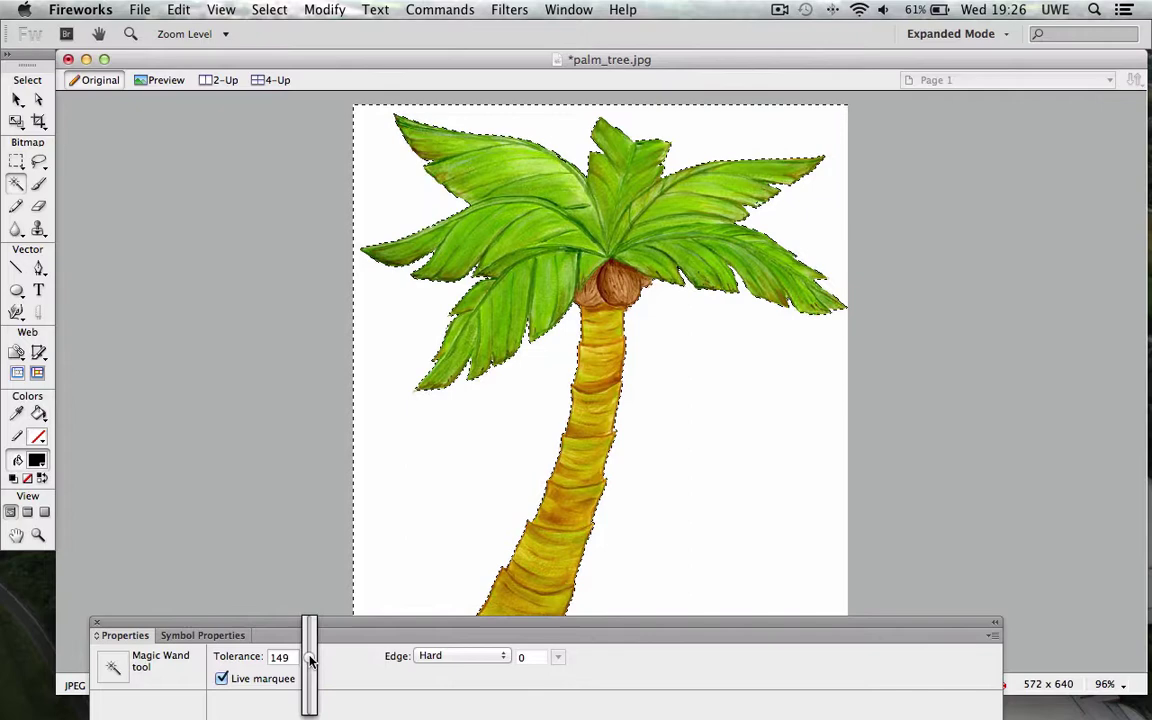
drag(309, 665, 309, 710)
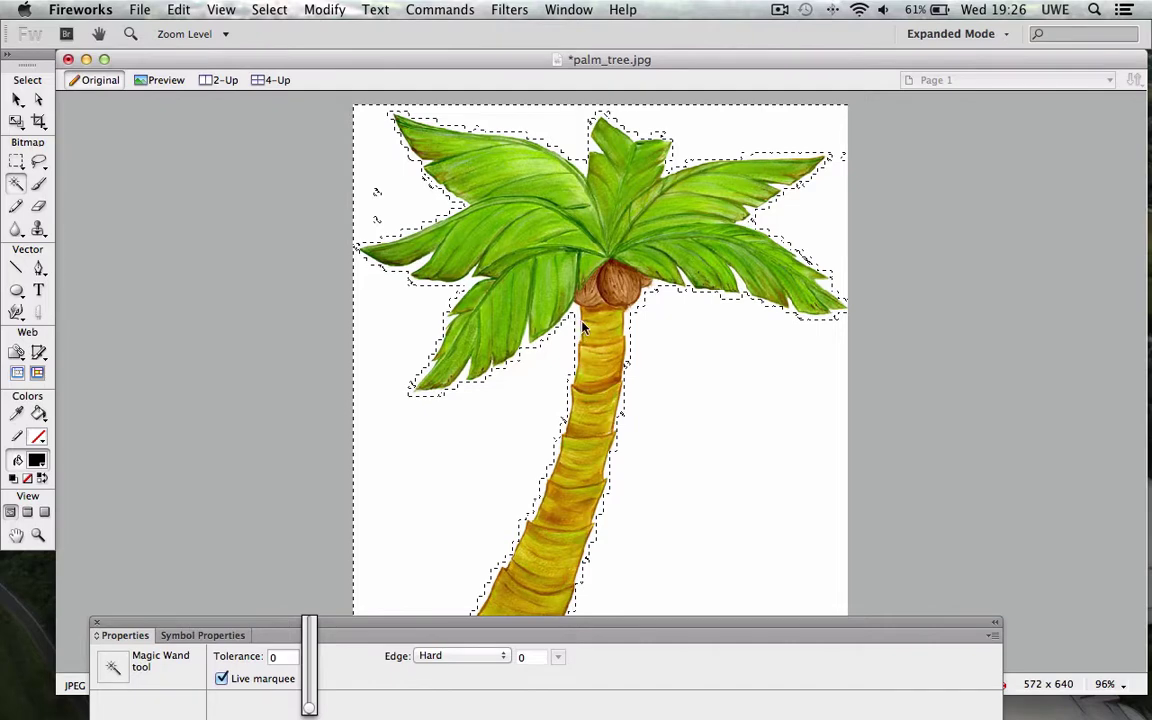
drag(302, 656, 313, 634)
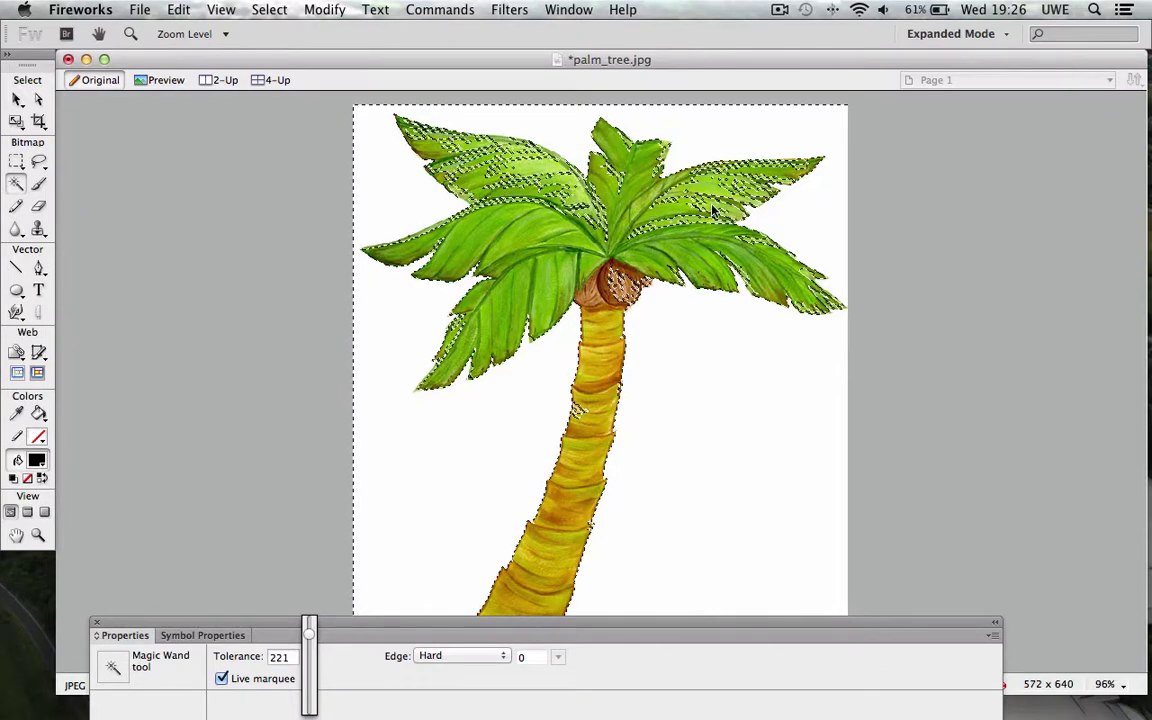
drag(312, 636, 305, 661)
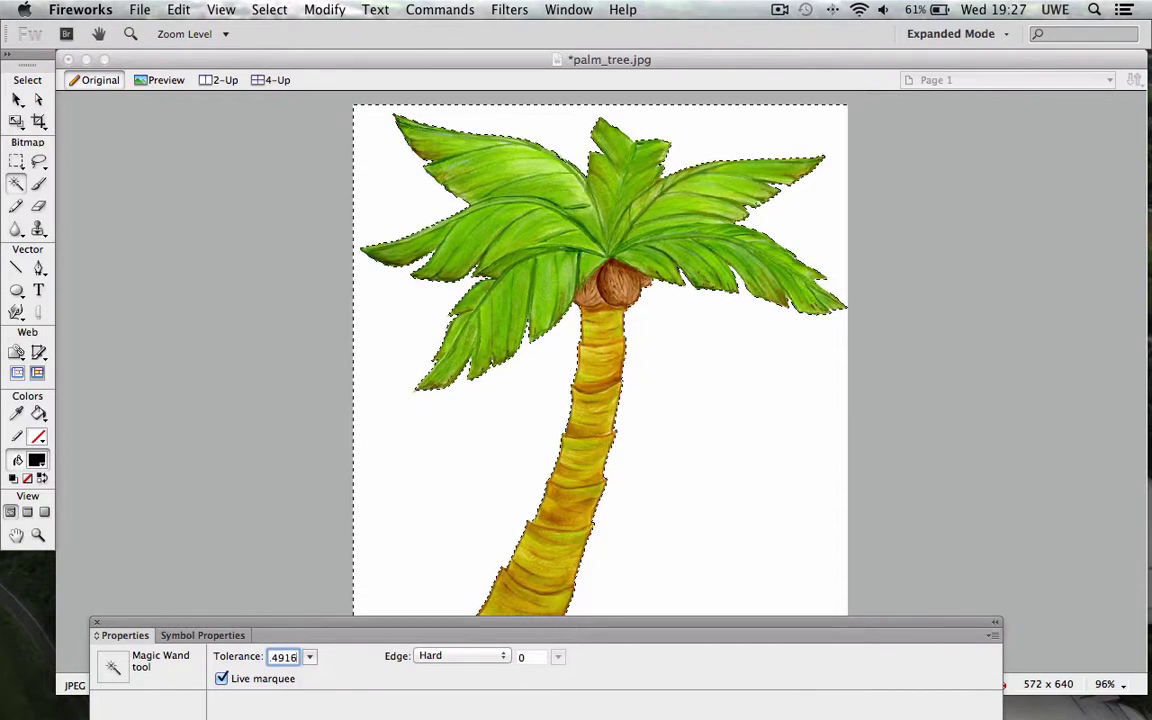
text(160)
key(Return)
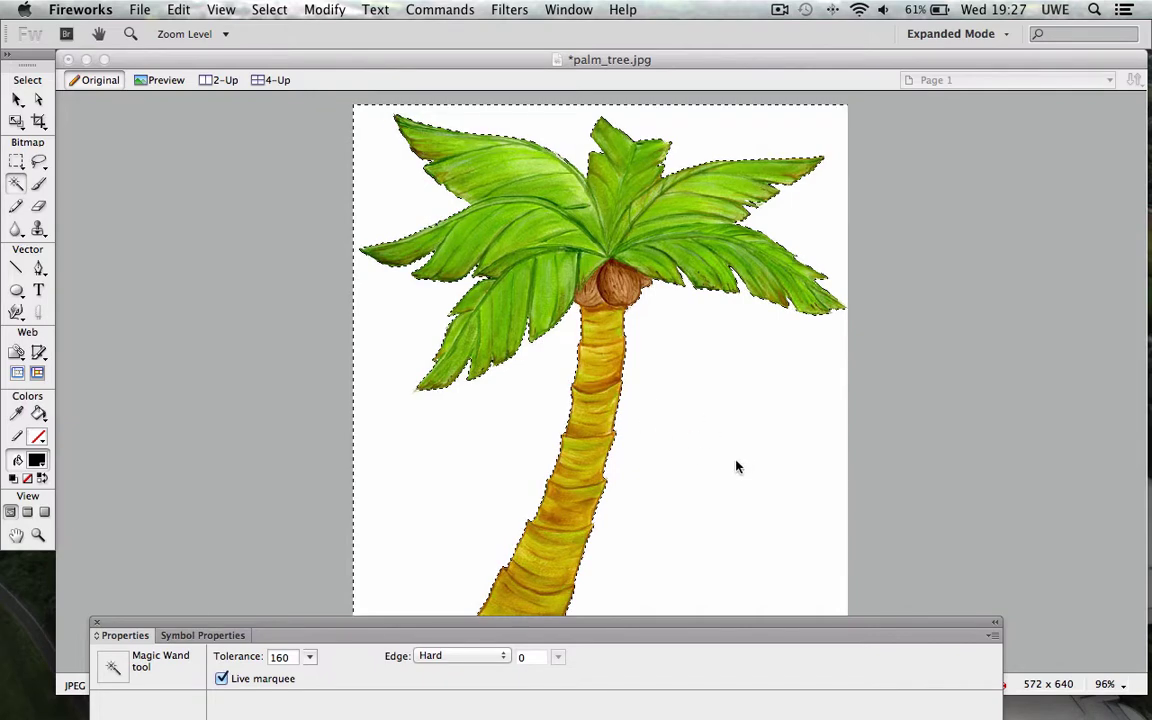
Invert the selection onto the palm tree and copy it.
click(272, 10)
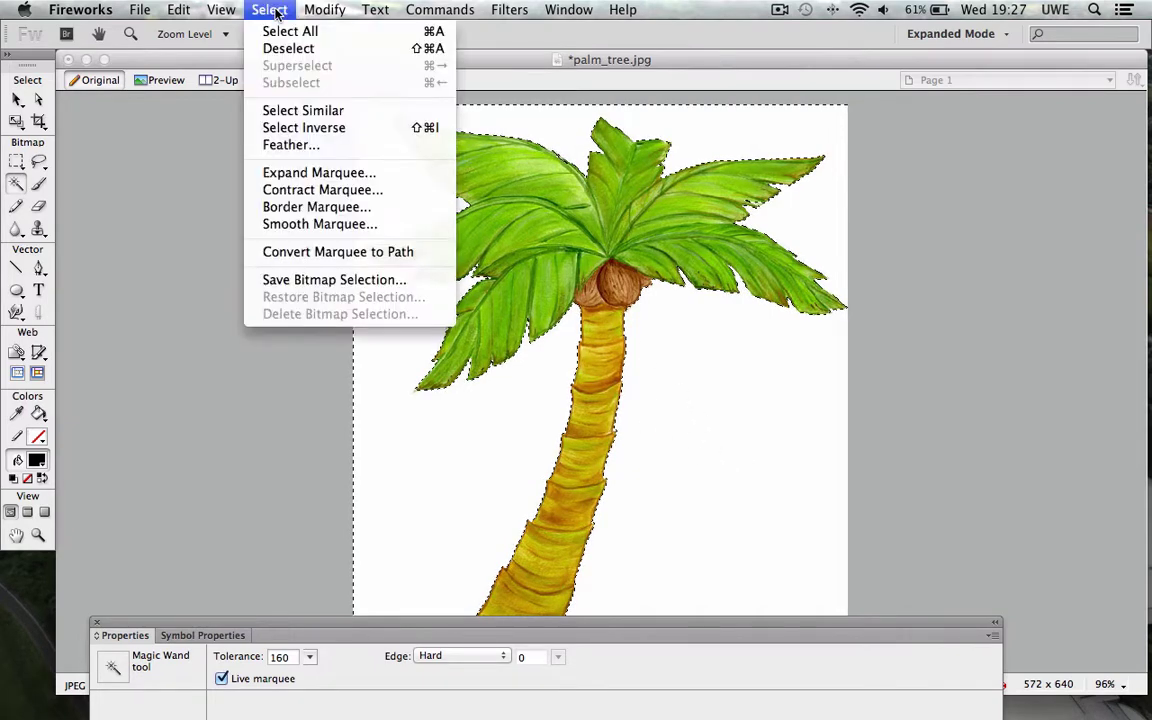
click(295, 128)
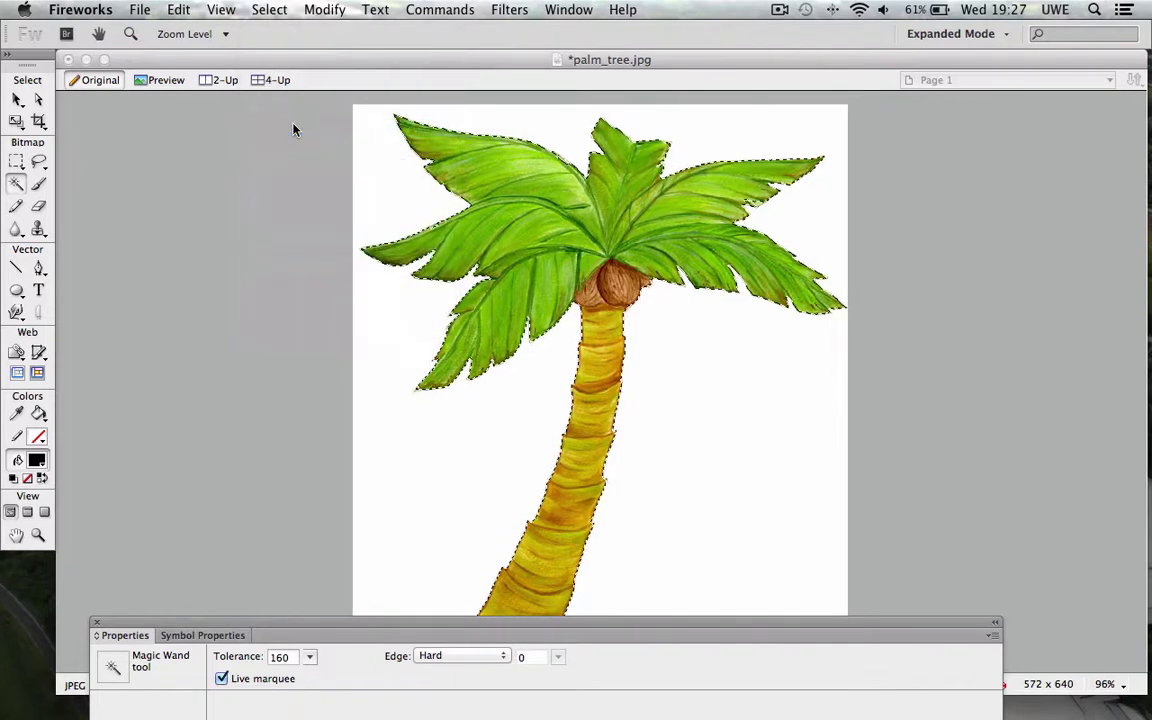
click(178, 9)
click(224, 141)
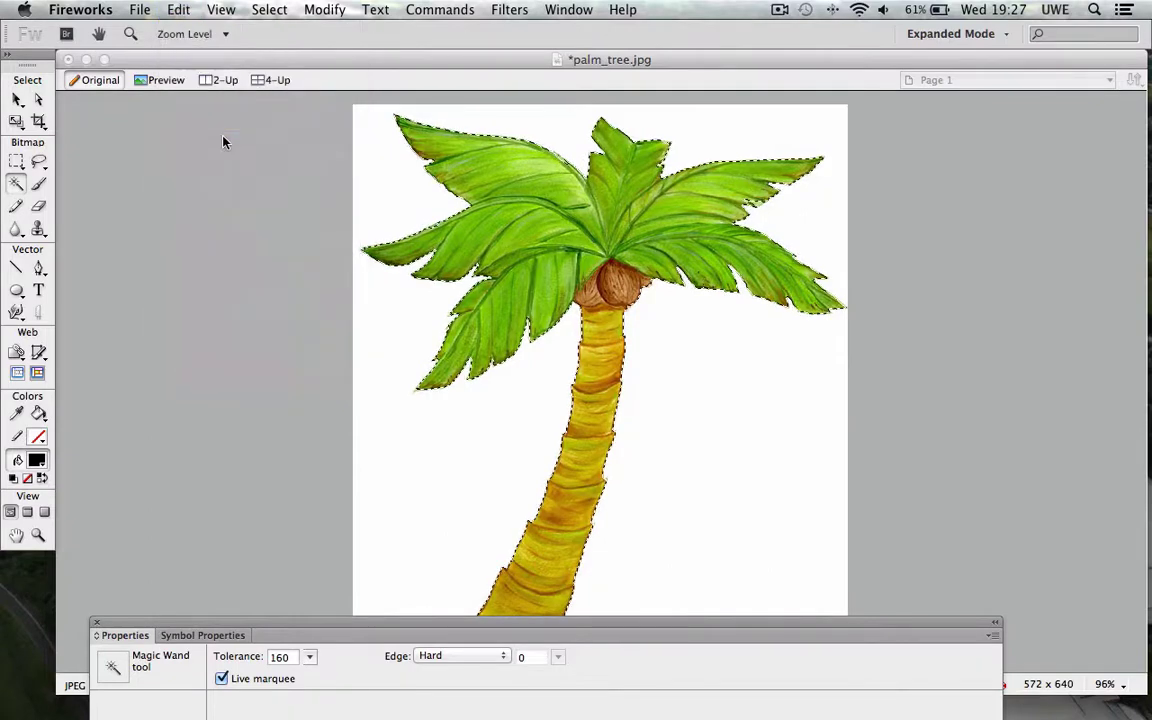
Create a new transparent 562 × 617 document and paste the palm tree into it.
click(140, 9)
click(160, 36)
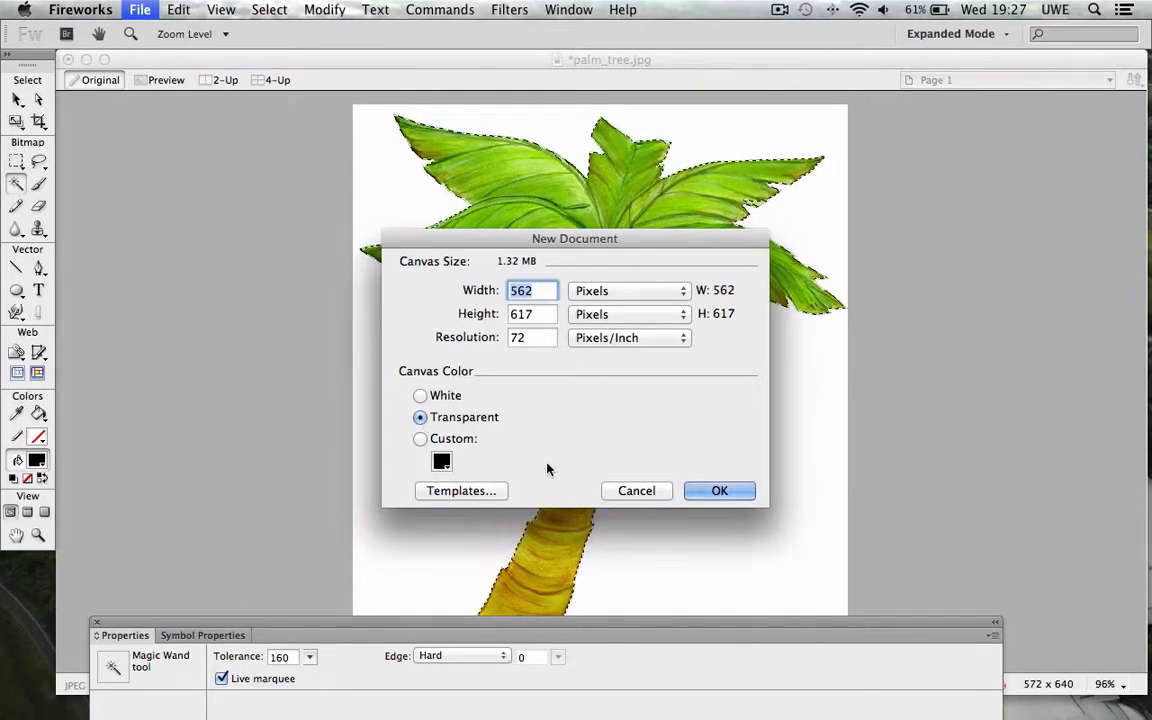
click(720, 494)
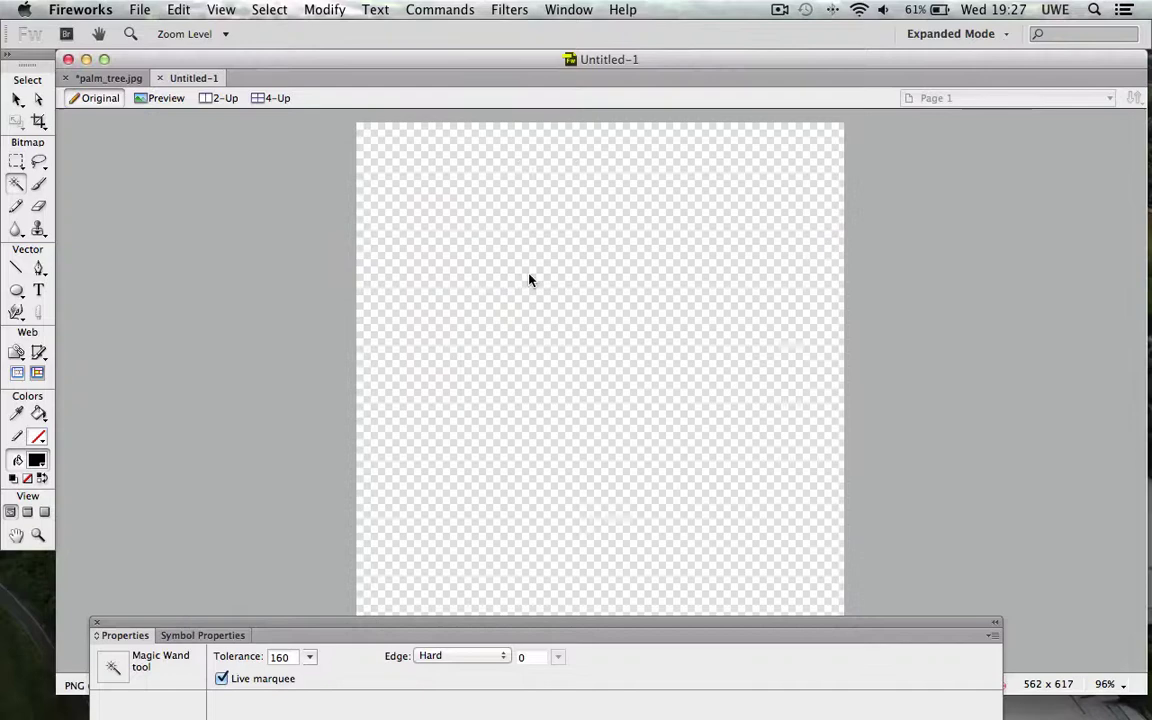
click(178, 10)
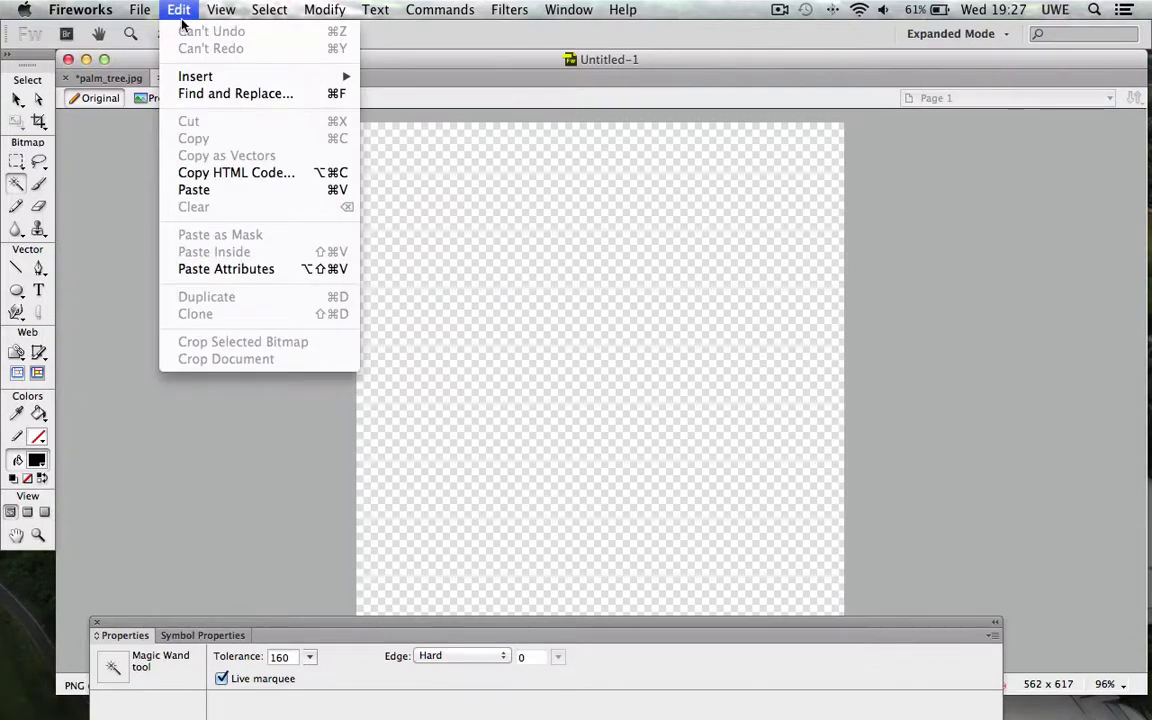
click(229, 188)
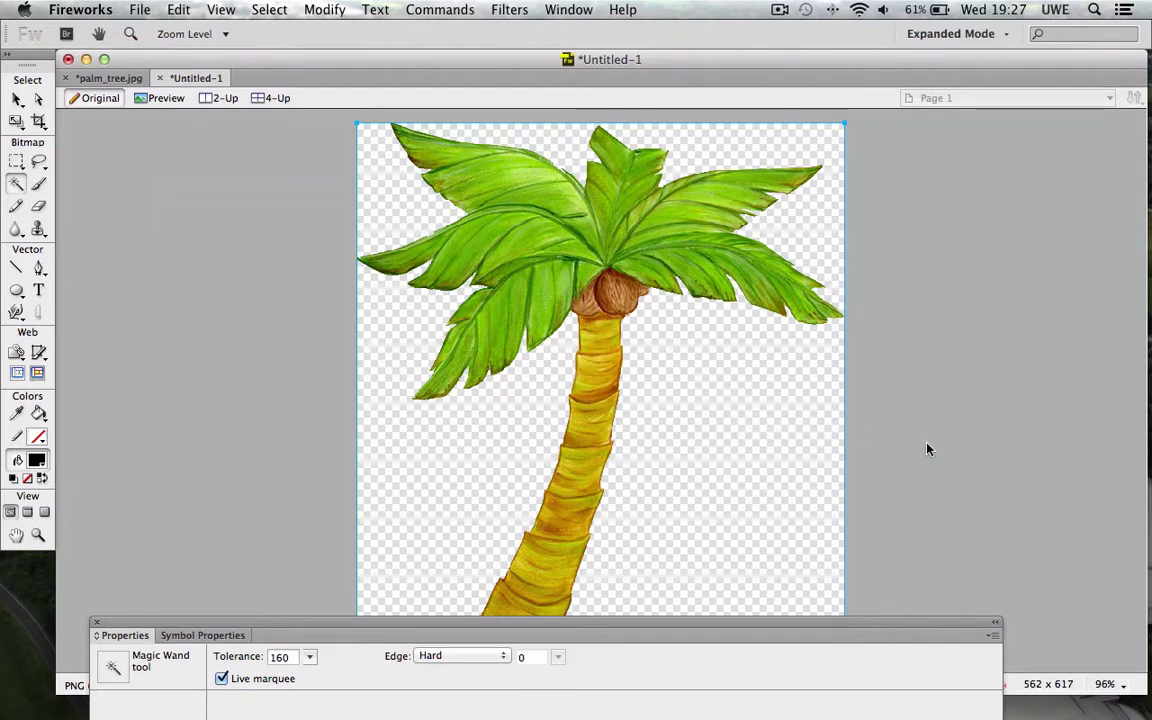
Set the export preview format to PNG 32 to keep transparency.
click(141, 11)
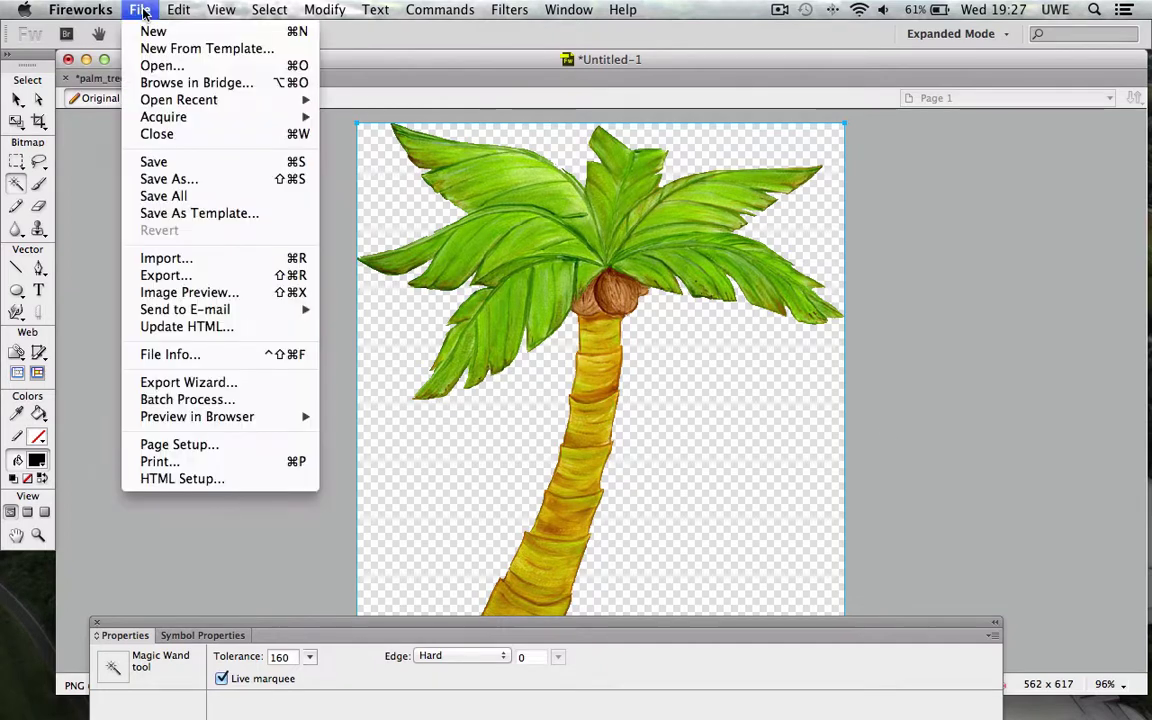
click(205, 291)
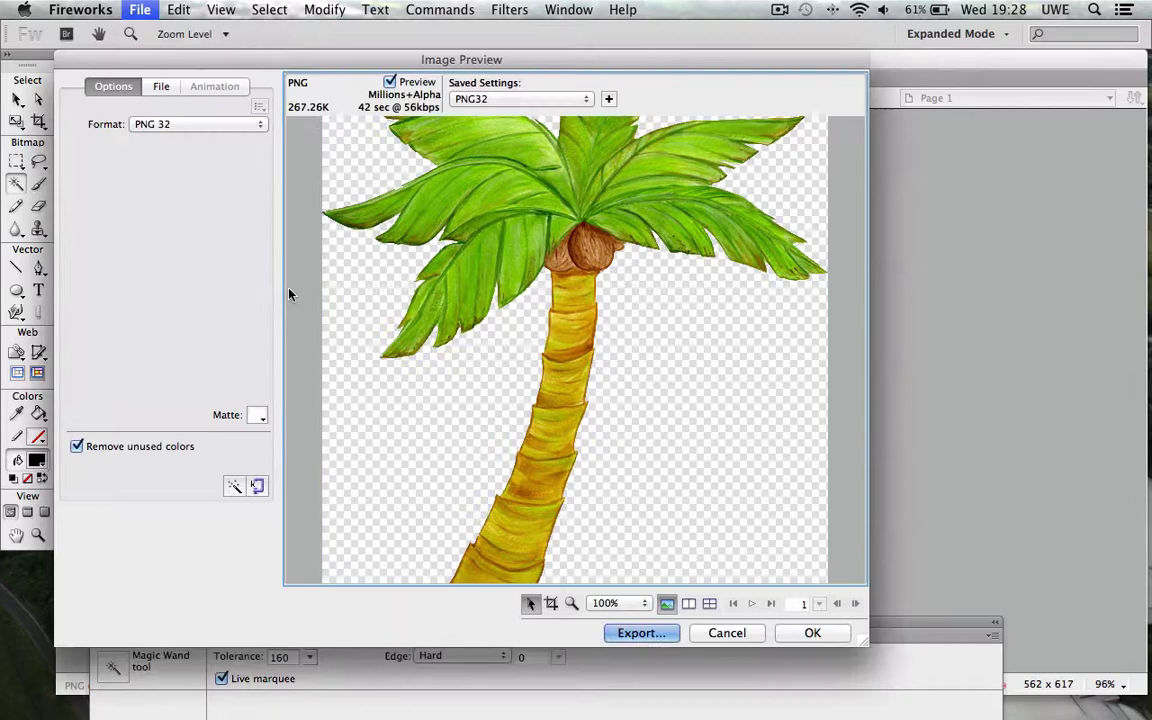
click(236, 124)
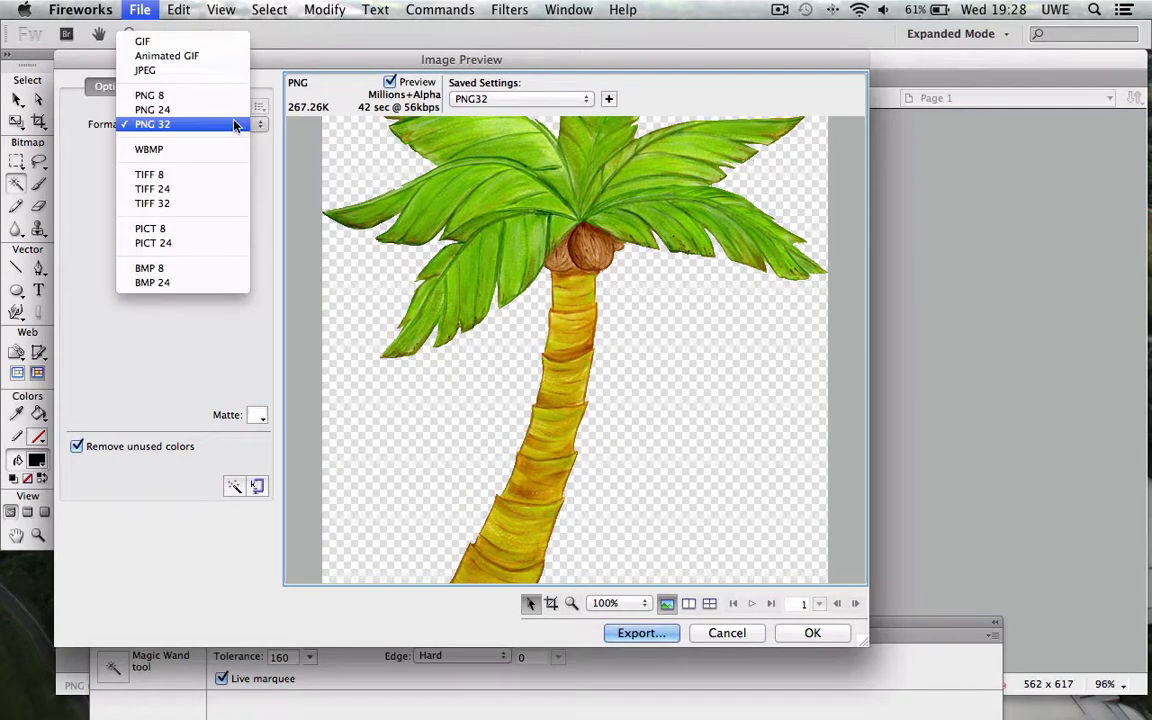
click(236, 124)
click(238, 124)
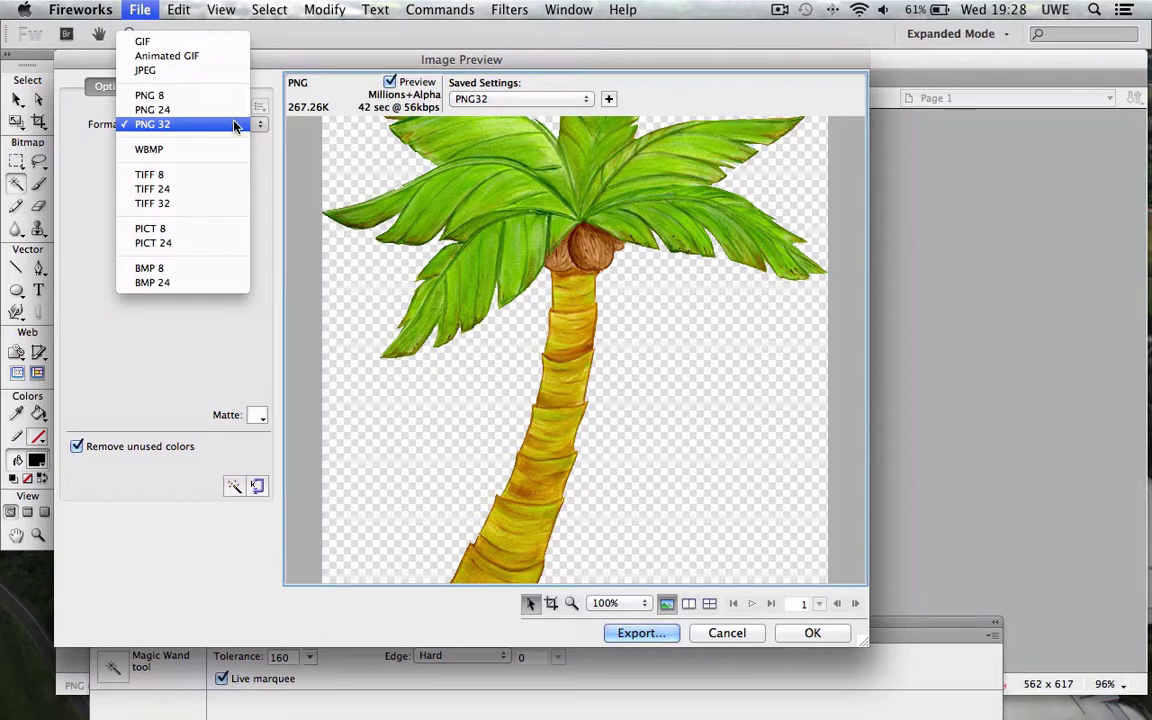
click(236, 124)
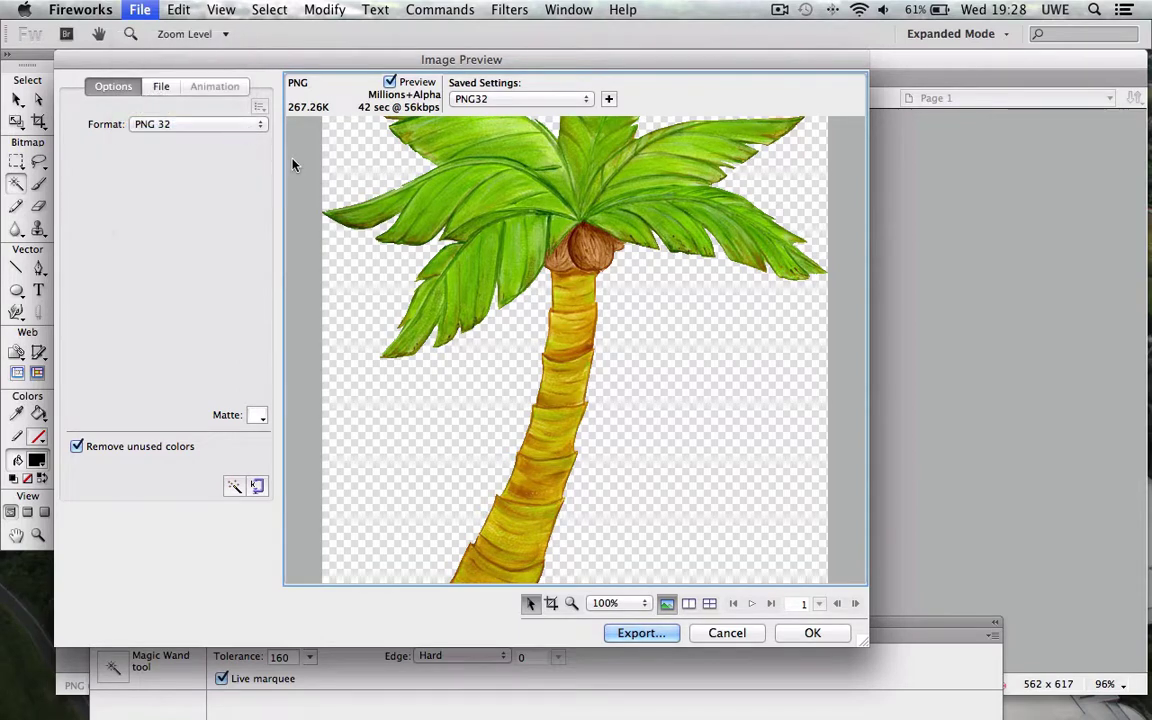
click(240, 123)
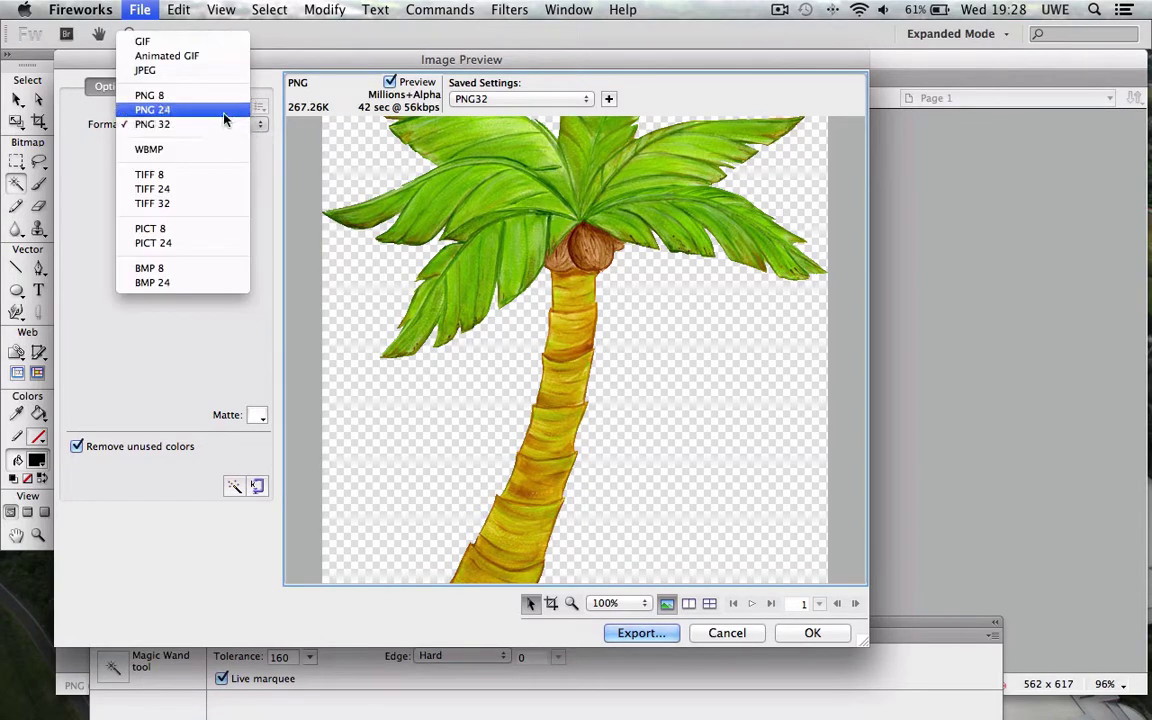
click(224, 110)
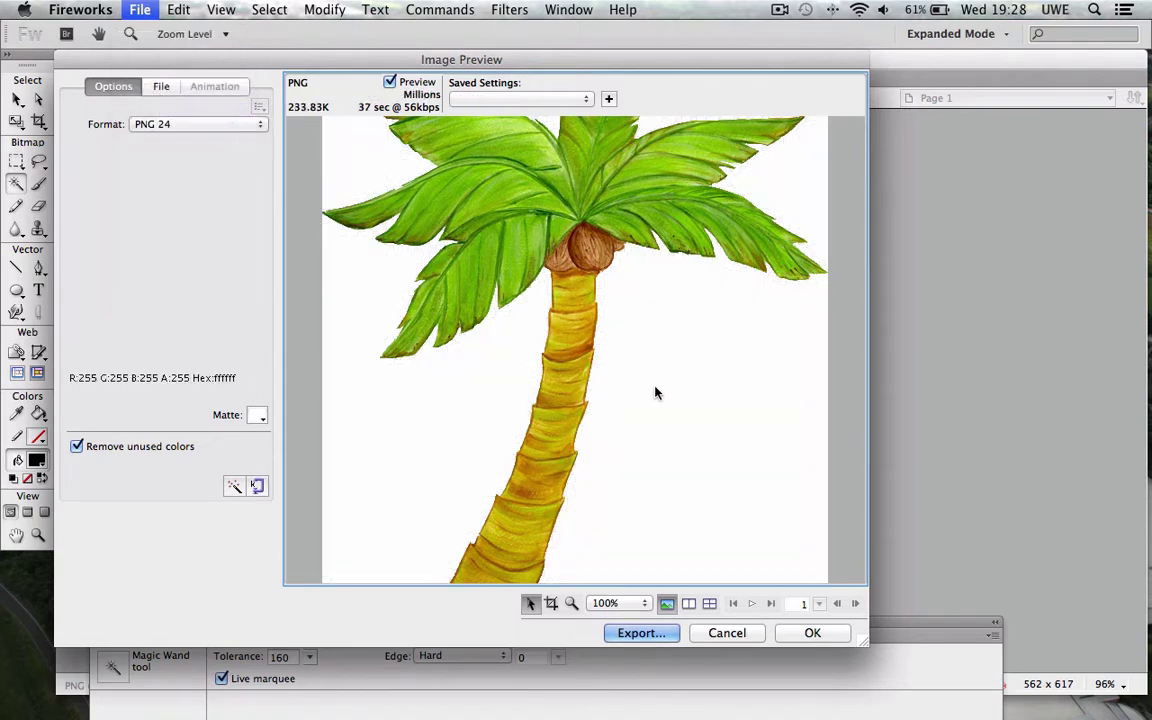
click(237, 123)
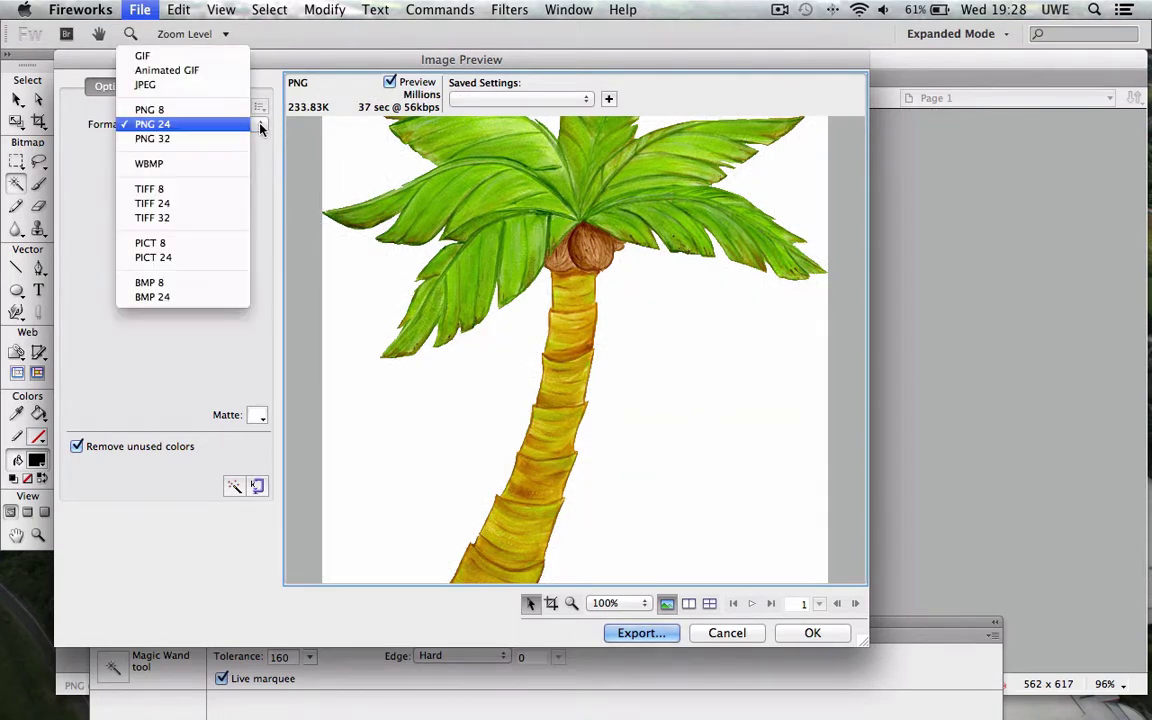
click(231, 139)
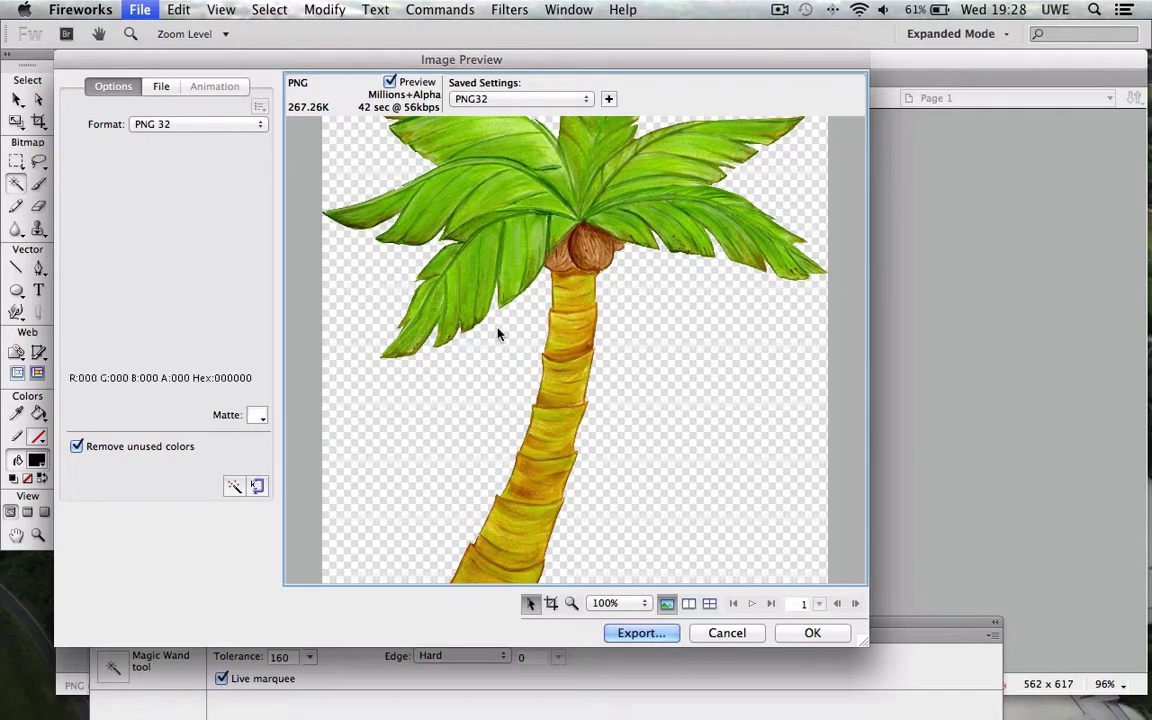
Export as palm_tree.png into sourceimages, replacing the old file, and return to Maya.
click(662, 633)
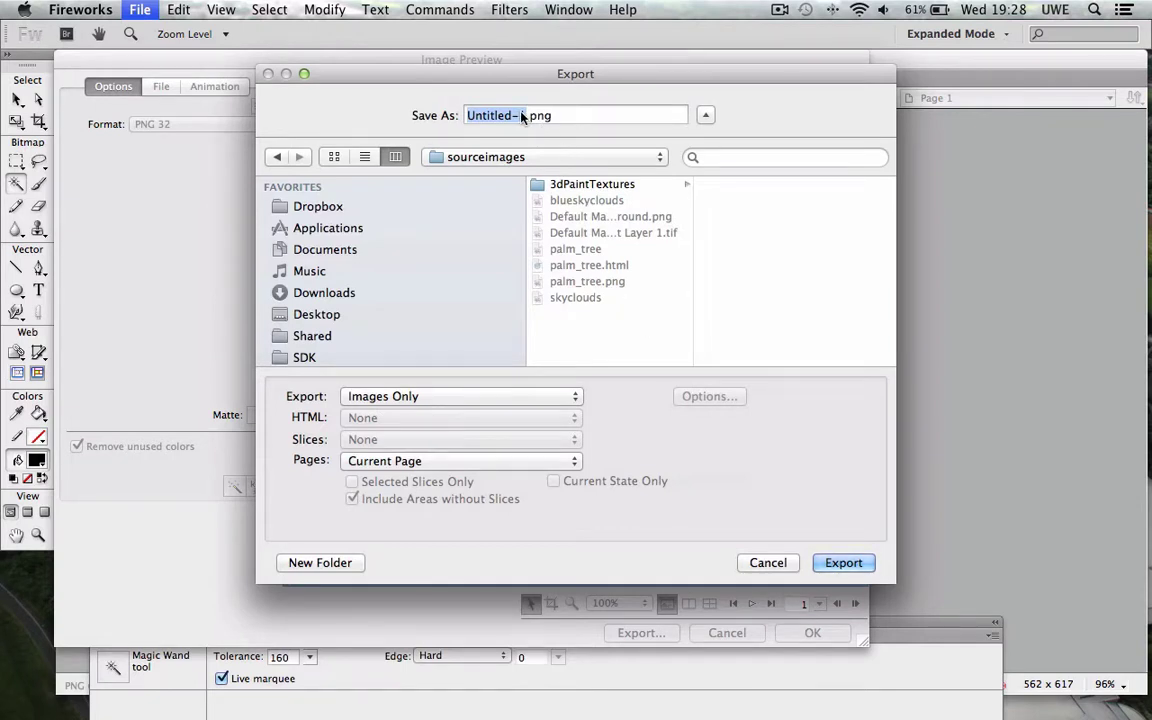
click(612, 282)
click(843, 563)
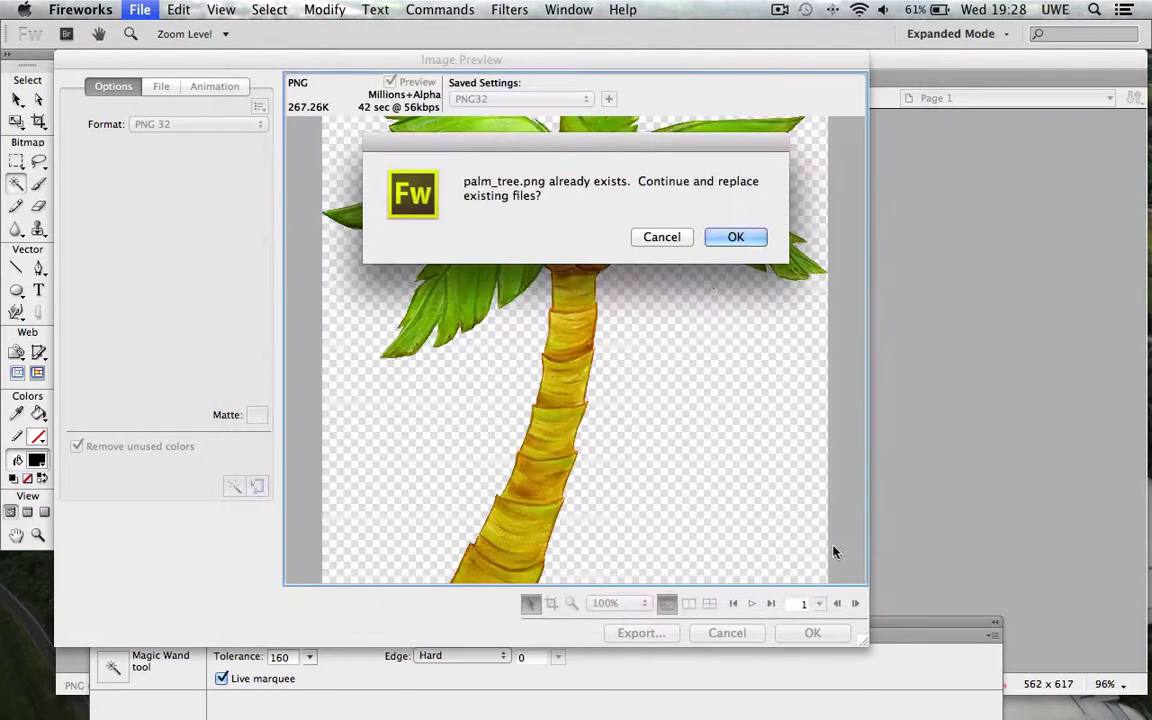
key(Return)
mouse_move(740, 690)
click(505, 675)
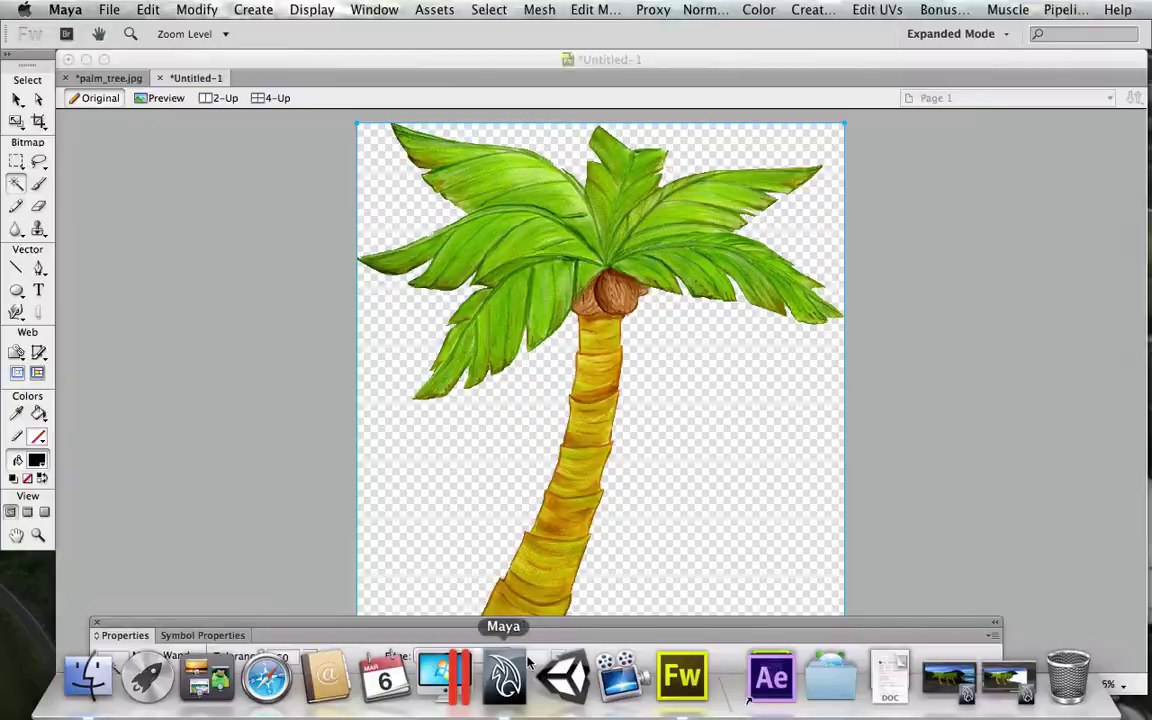
Start a new Maya scene, discarding unsaved changes to the palm trees scene.
click(102, 12)
click(122, 42)
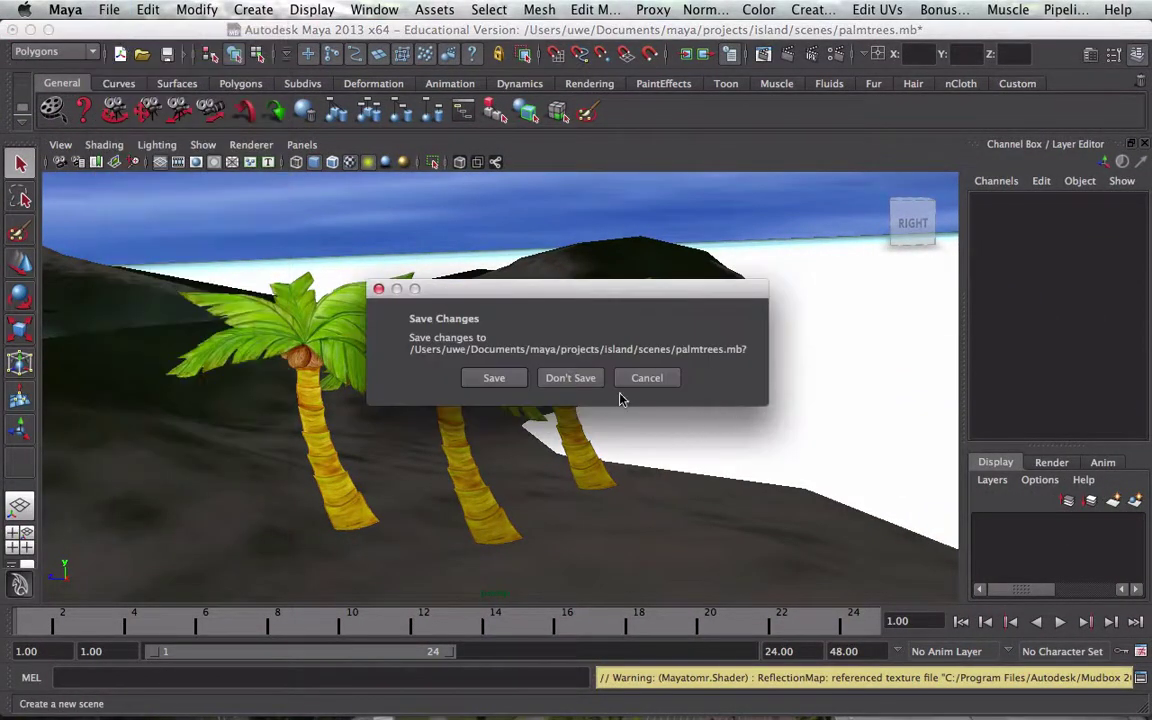
click(592, 378)
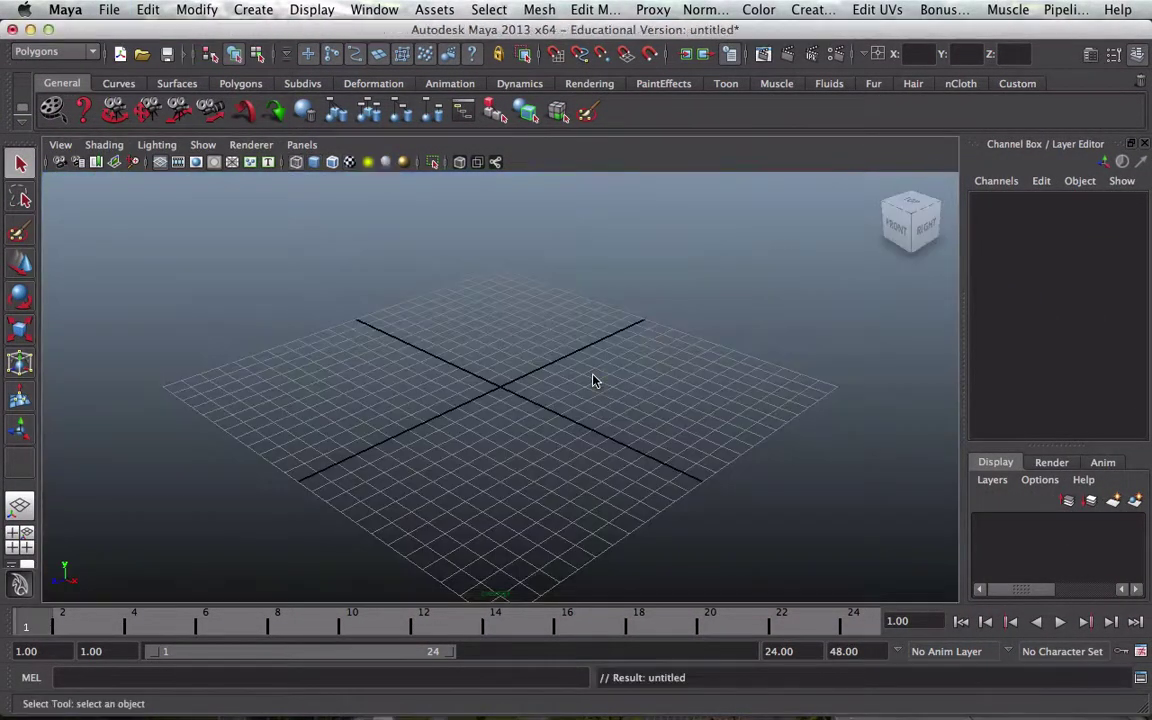
Create a NURBS plane at the origin and set Rotate X to 90 so it stands upright.
click(254, 12)
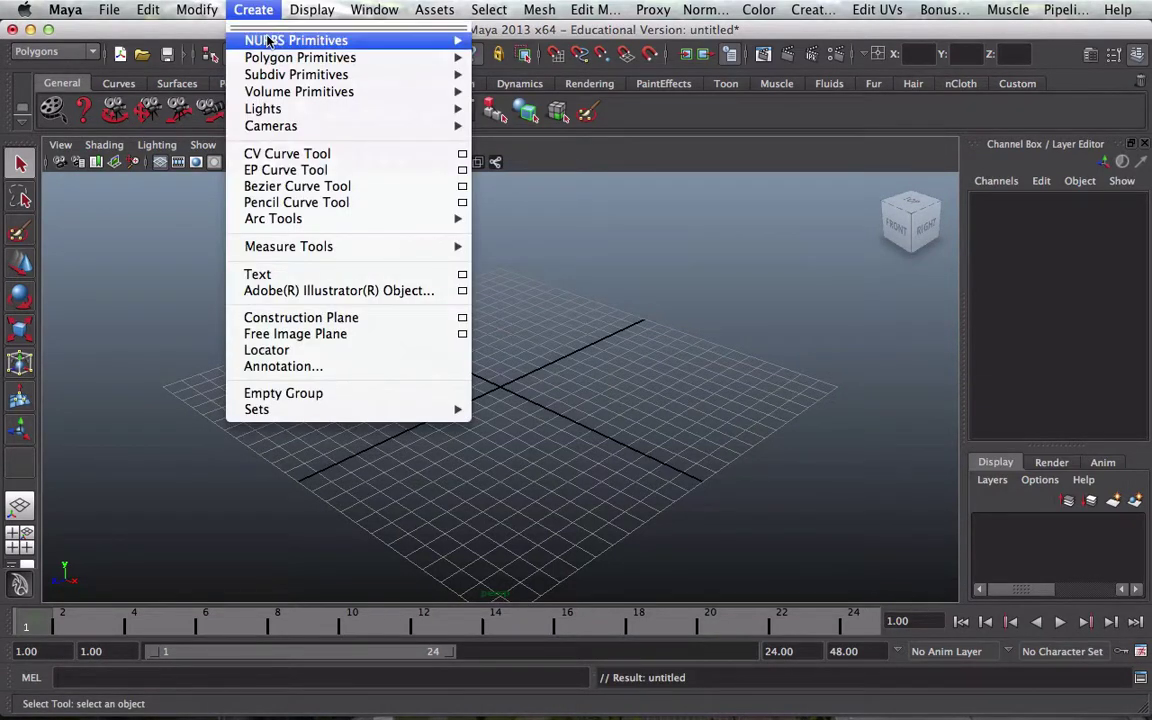
mouse_move(268, 40)
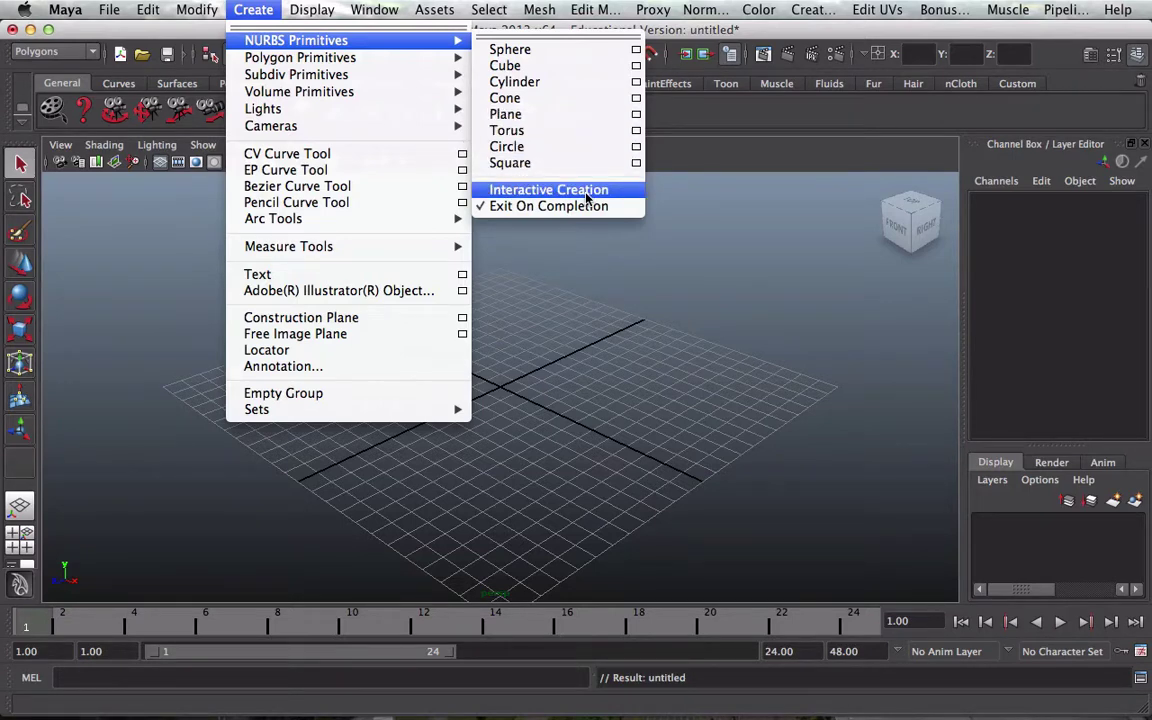
click(582, 120)
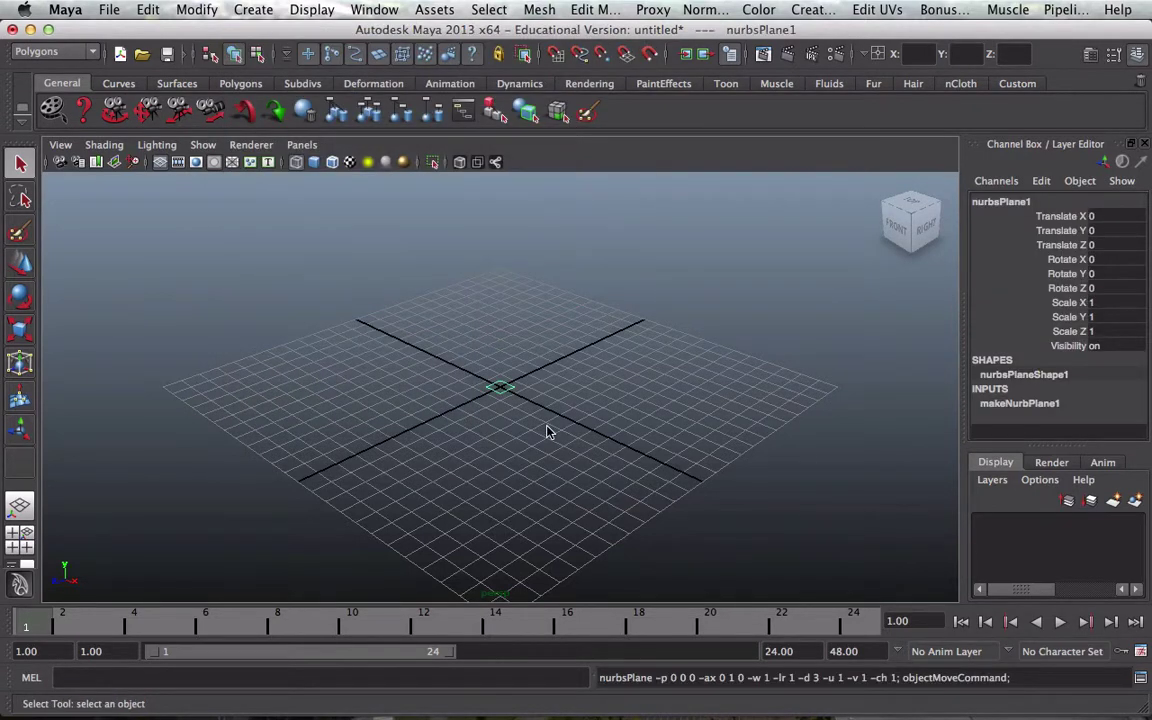
key(f)
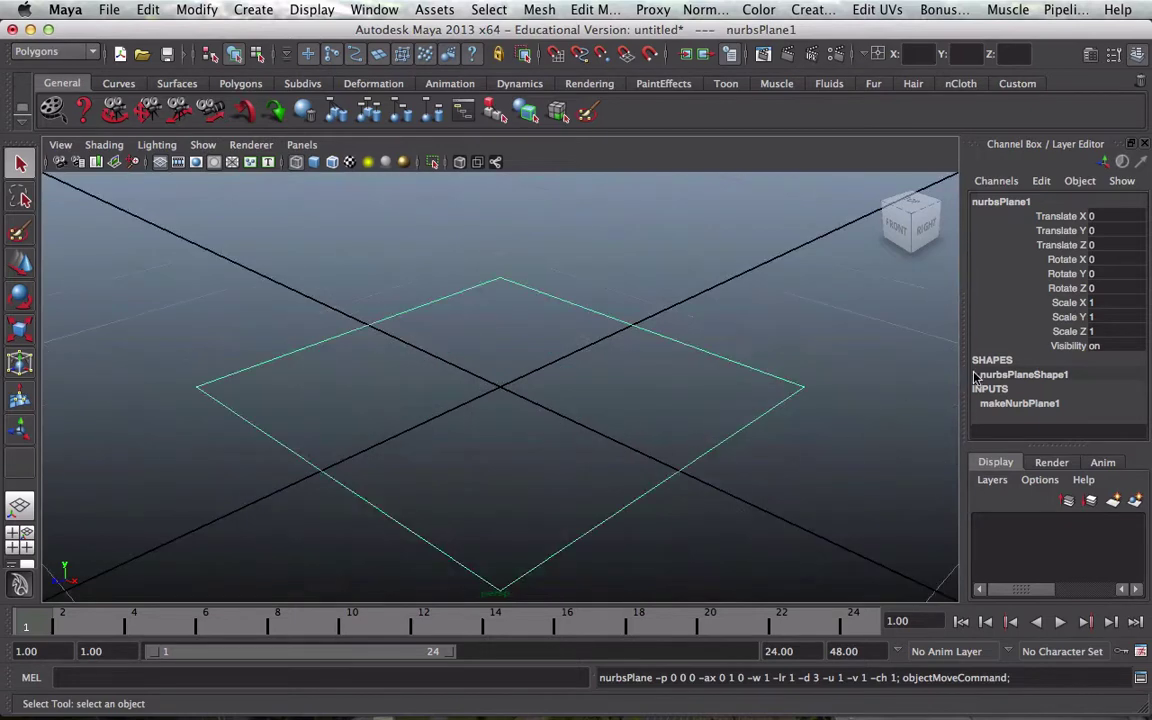
click(1105, 260)
key(Return)
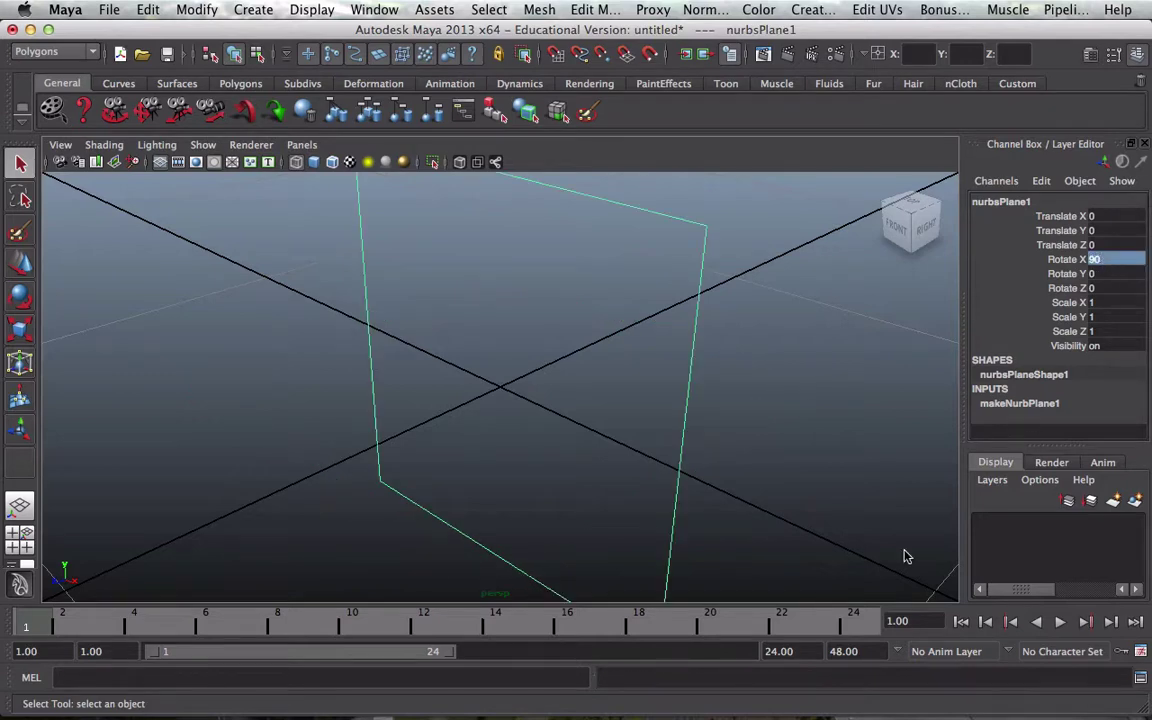
scroll(750, 497, down, 3)
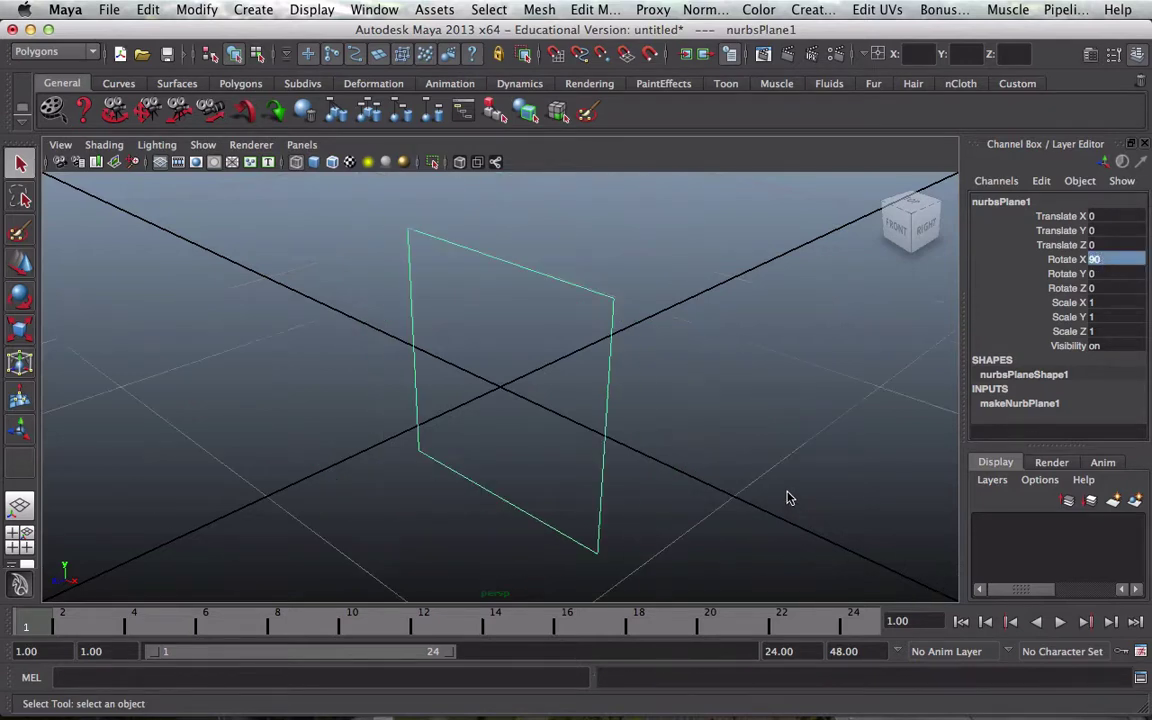
right_click(529, 346)
Assign a new Lambert material to nurbsPlane1 and bring up texture choices for its Color.
right_drag(557, 567, 586, 450)
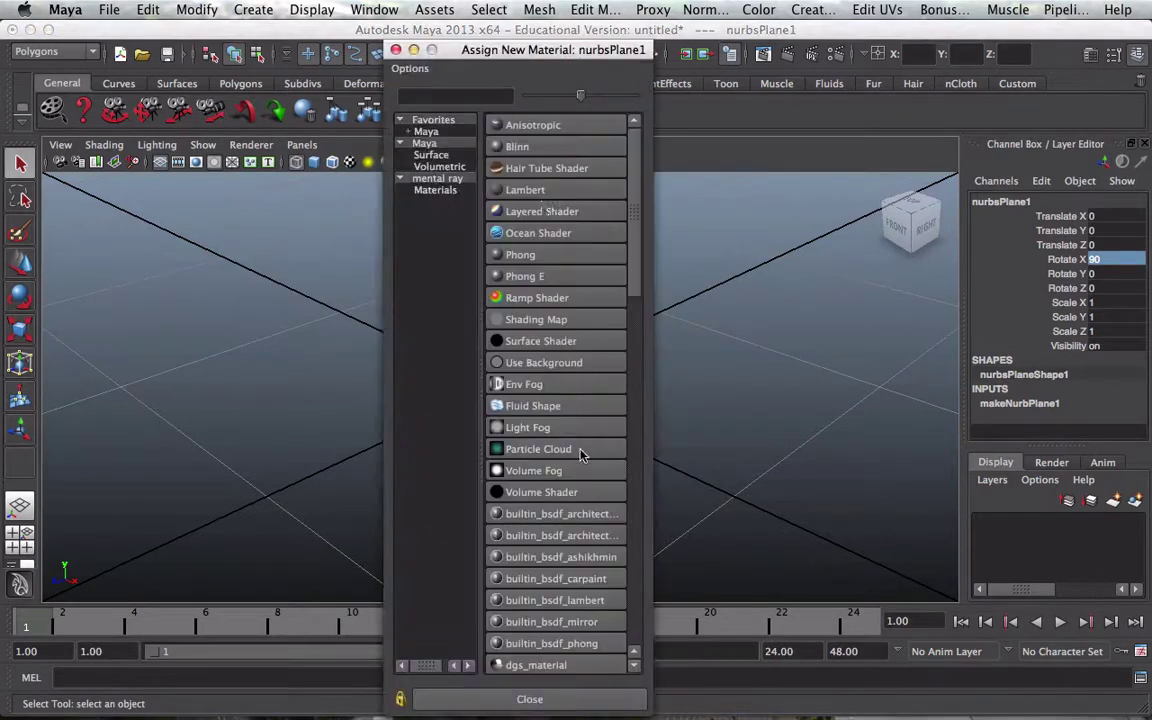
click(541, 191)
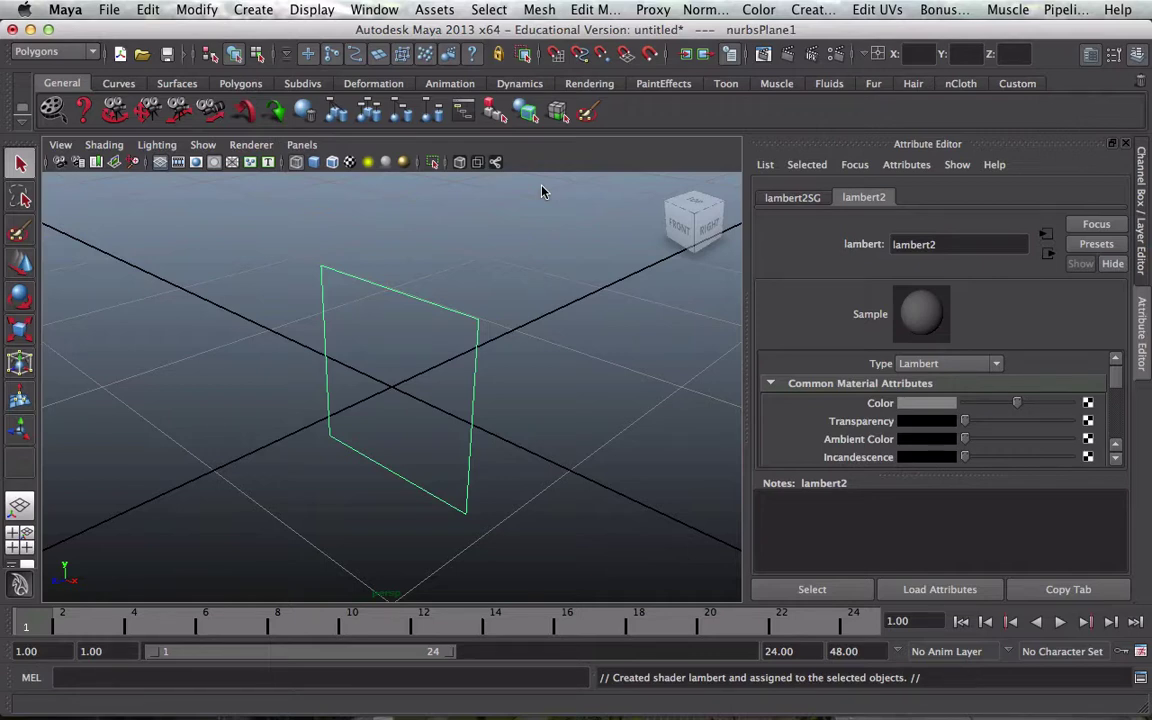
click(1088, 403)
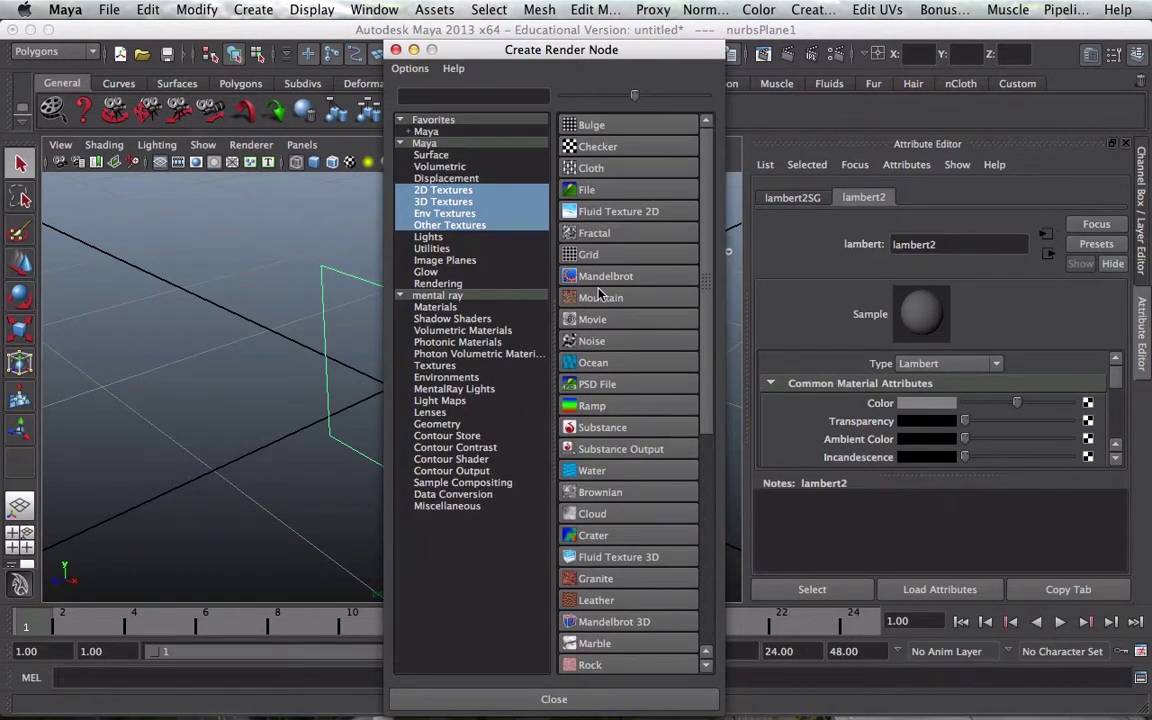
Load sourceimages/palm_tree.png as a File texture on lambert2's Color and show textured view.
click(592, 190)
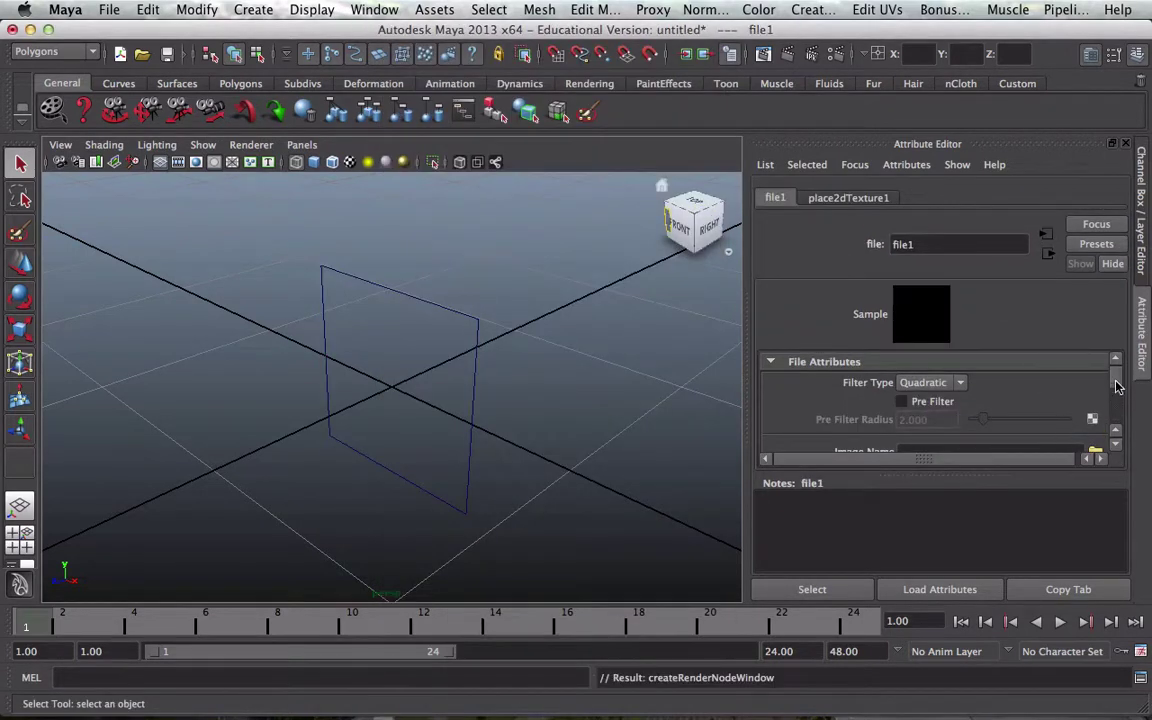
scroll(1117, 386, down, 3)
scroll(1117, 386, up, 1)
click(1096, 386)
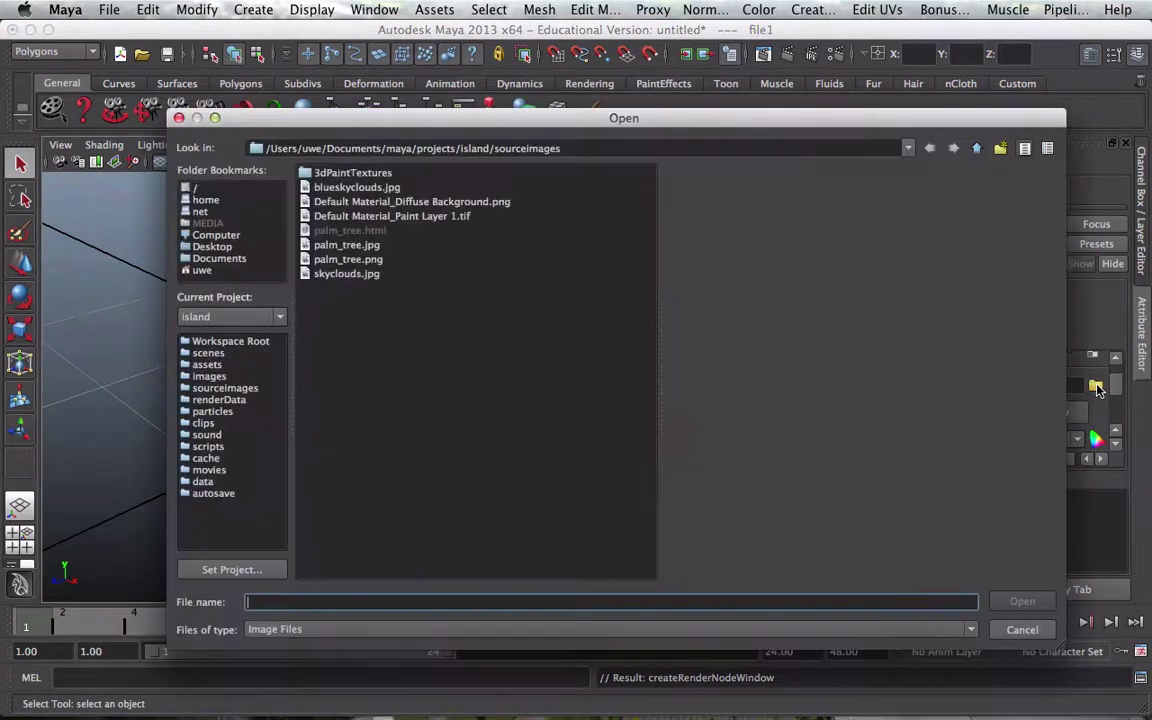
click(373, 261)
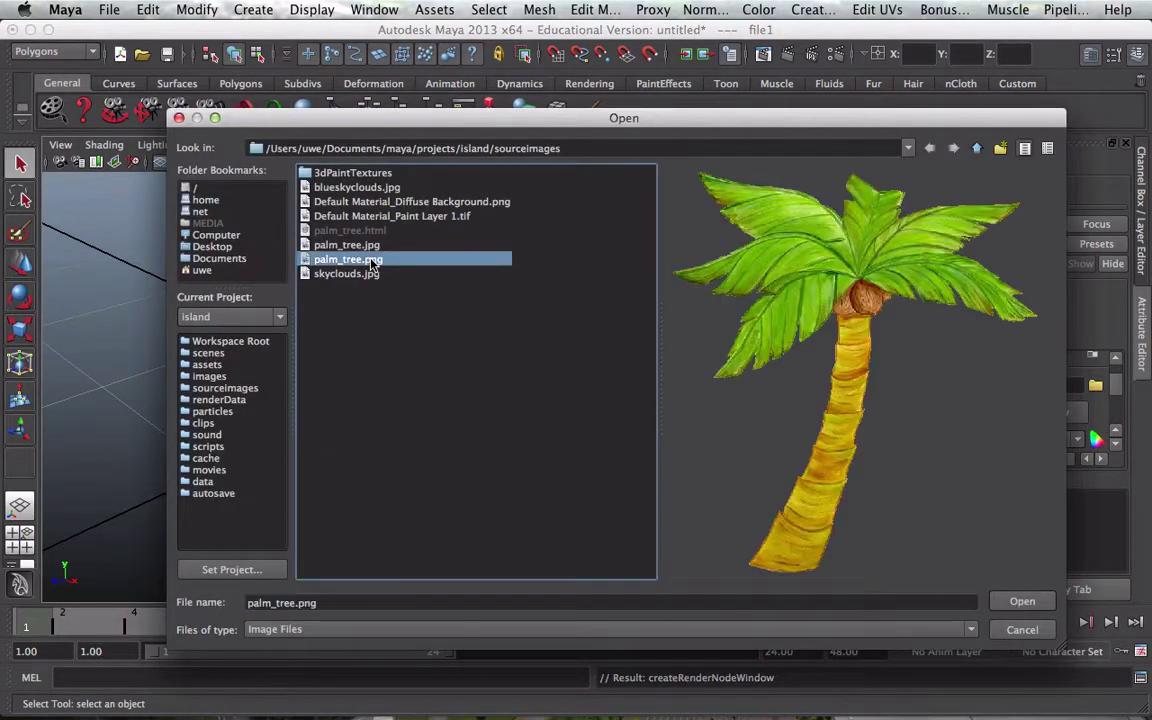
click(1020, 603)
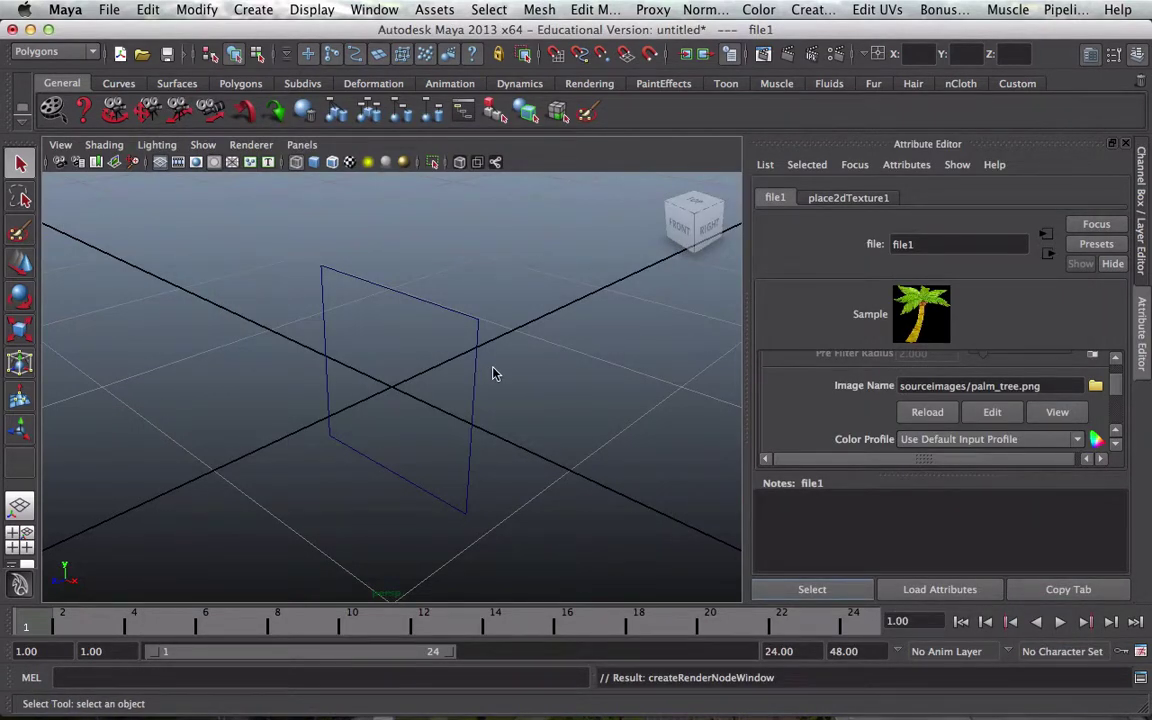
key(6)
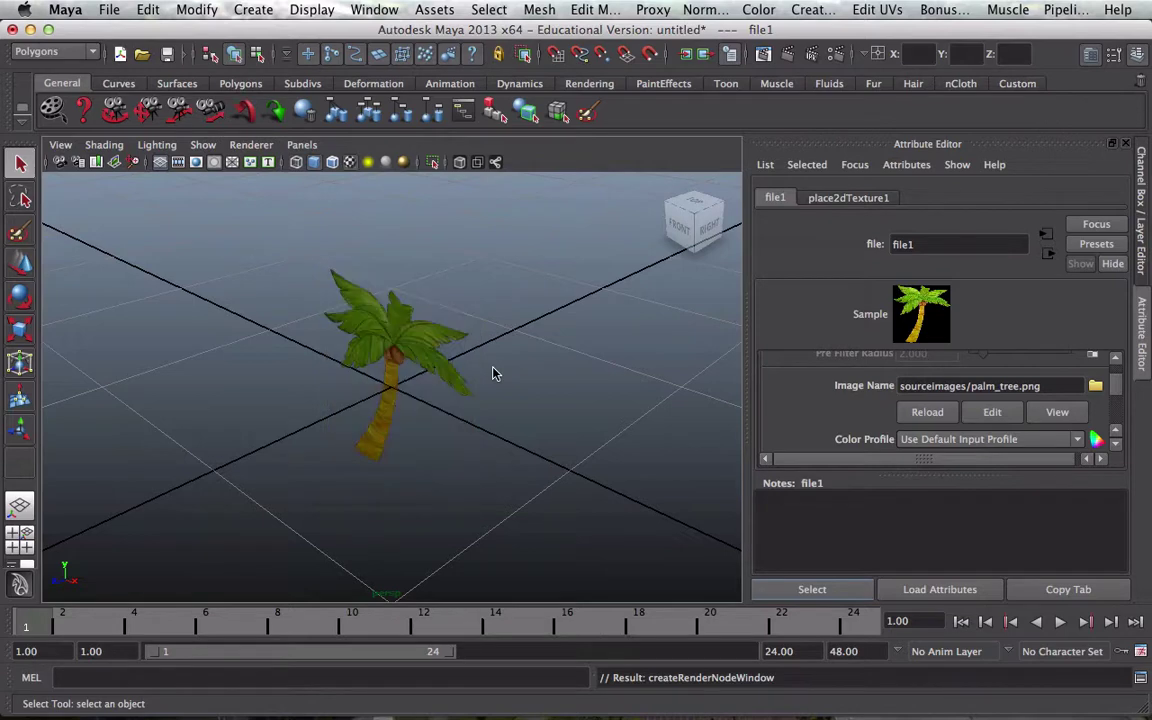
Lift the palm-tree plane along Y so the trunk's base rests on the grid.
alt+drag(500, 424, 594, 404)
click(390, 342)
drag(393, 343, 394, 230)
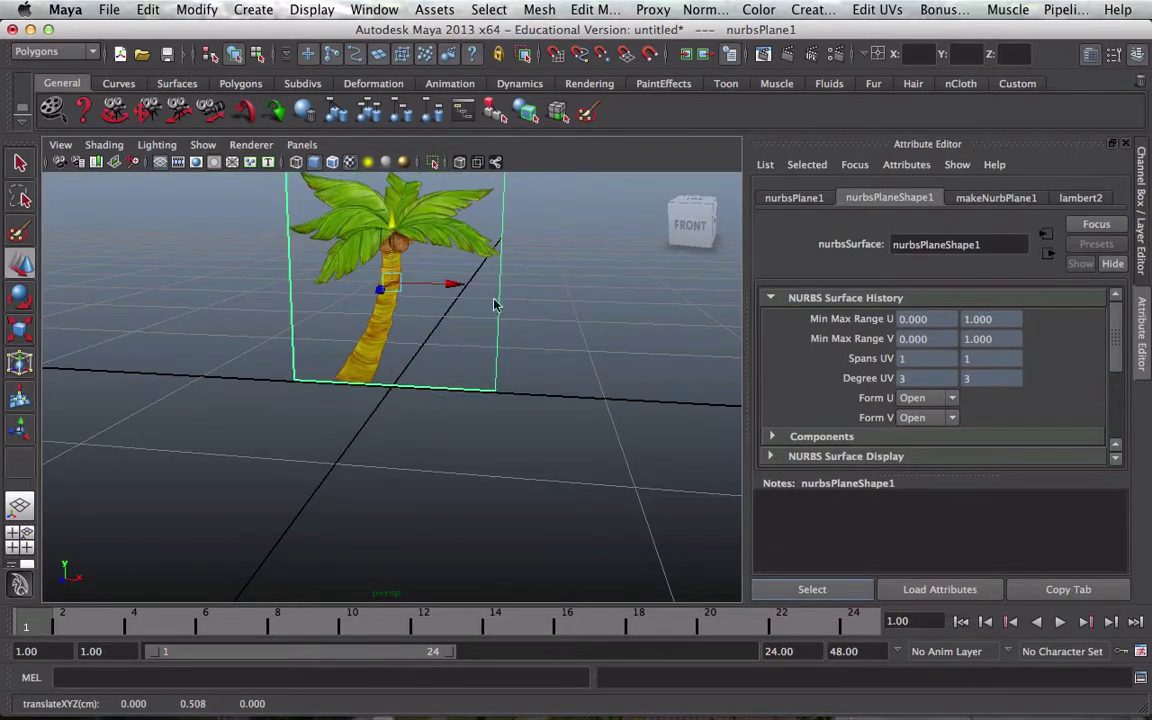
scroll(622, 378, up, 5)
scroll(622, 378, down, 6)
scroll(622, 378, down, 2)
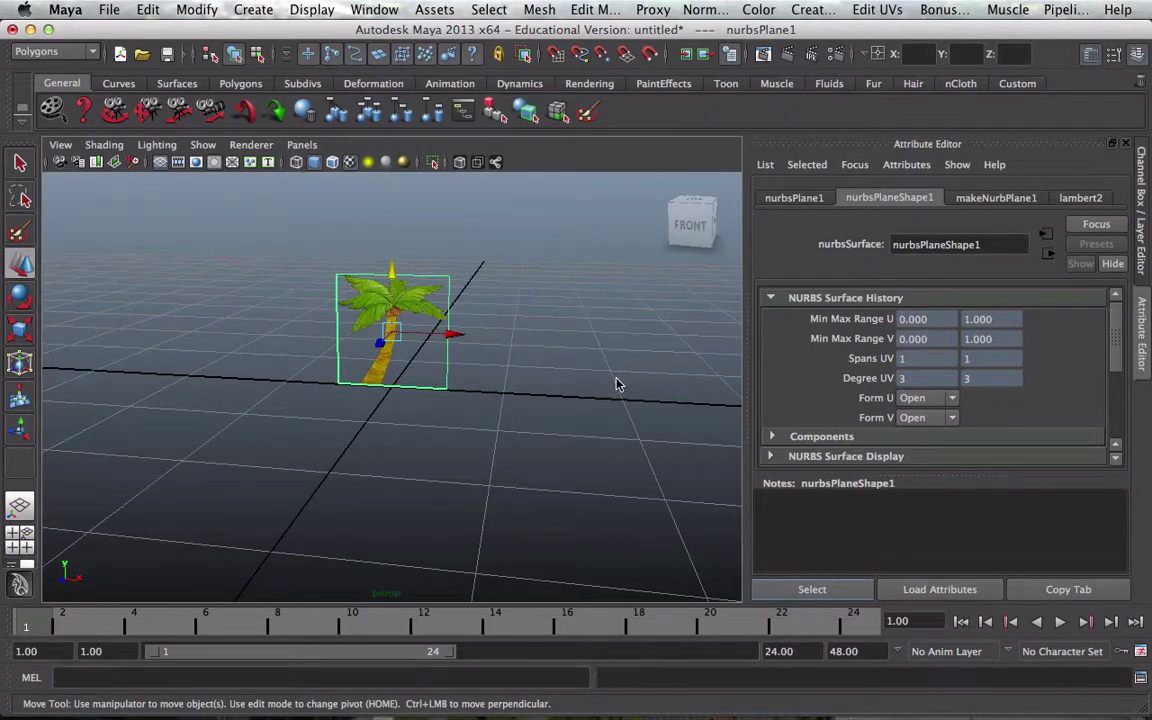
click(590, 390)
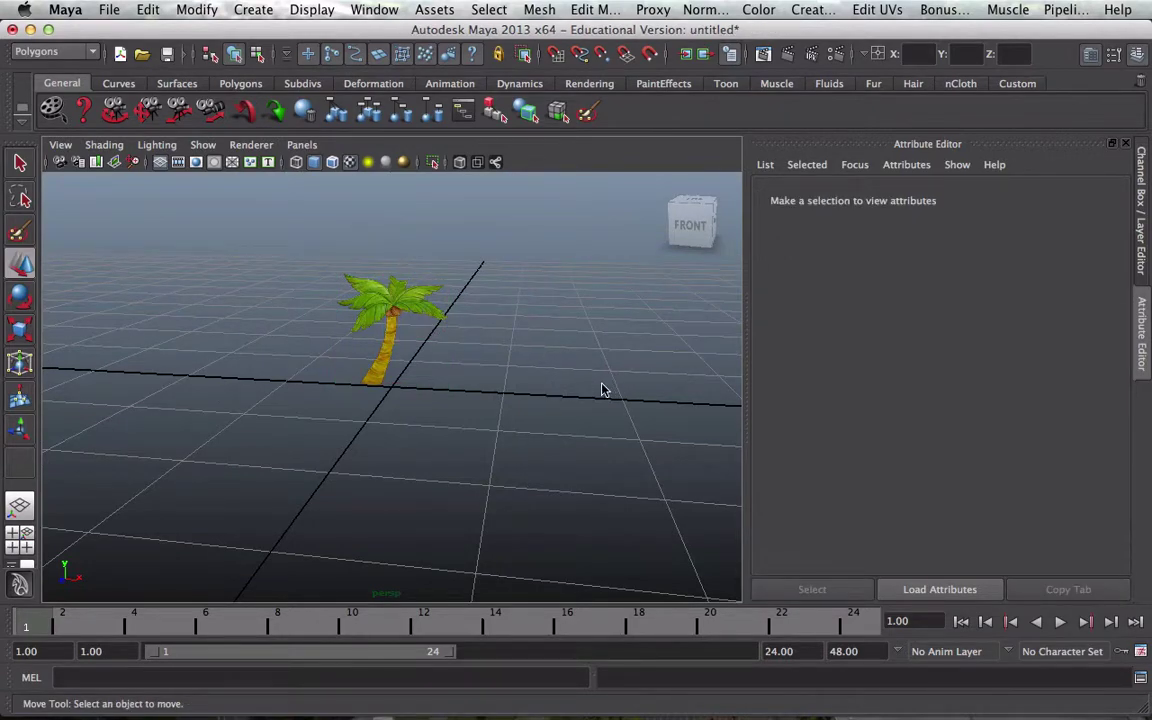
alt+drag(604, 388, 578, 388)
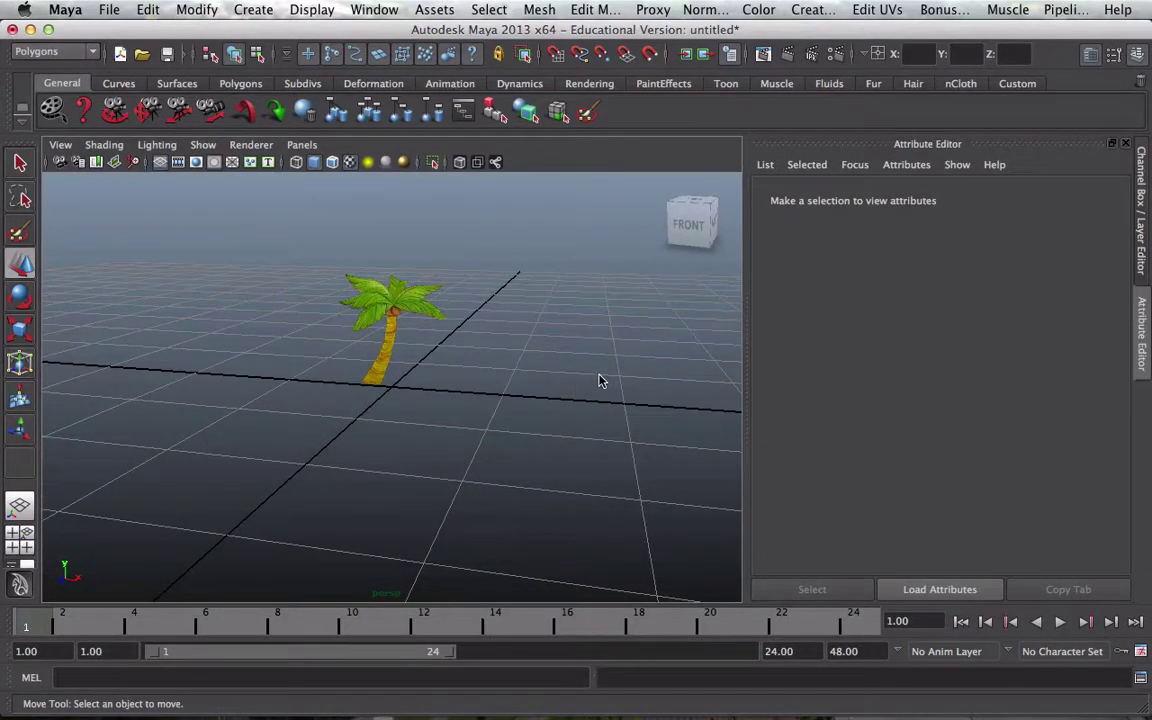
click(393, 327)
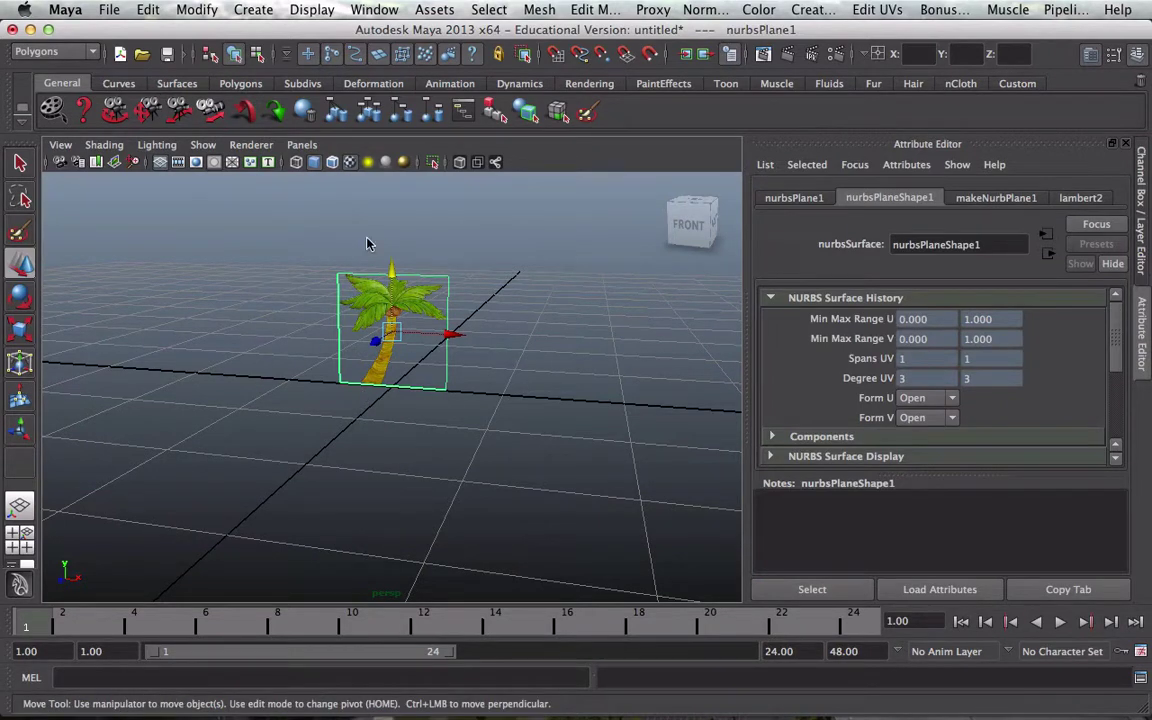
Duplicate the palm-tree plane and move nurbsPlane2 right along X beside the first tree.
click(148, 9)
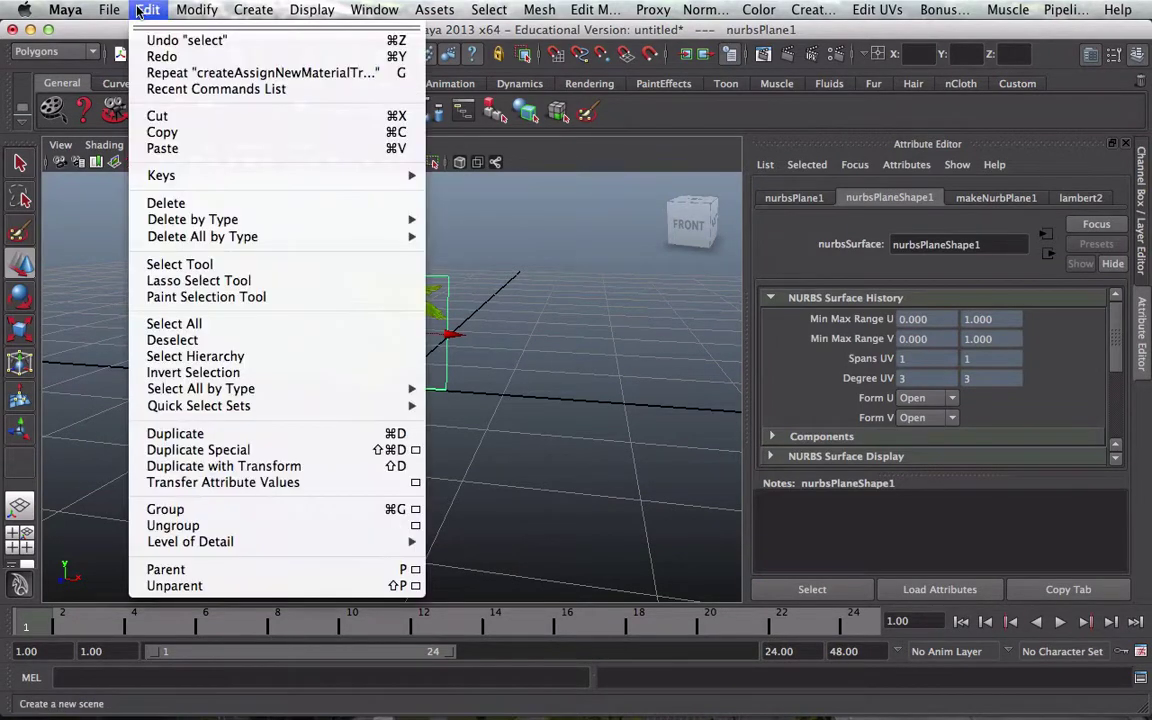
click(198, 433)
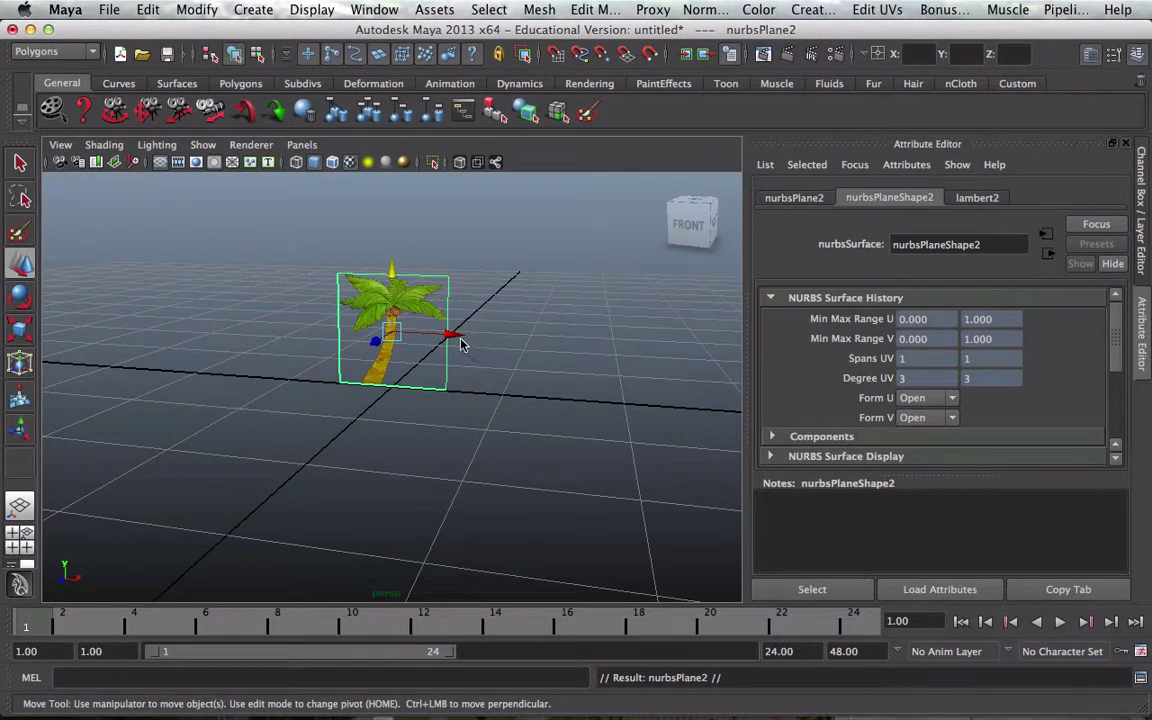
drag(455, 341, 606, 358)
click(590, 385)
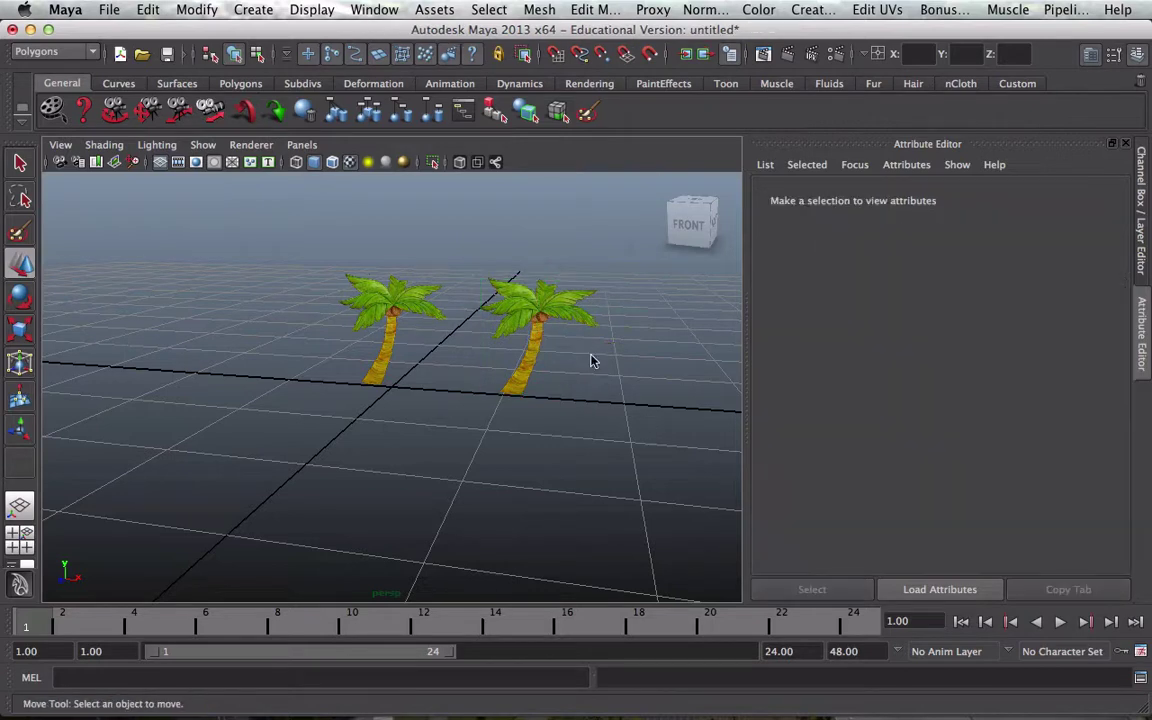
click(528, 336)
click(402, 372)
click(478, 472)
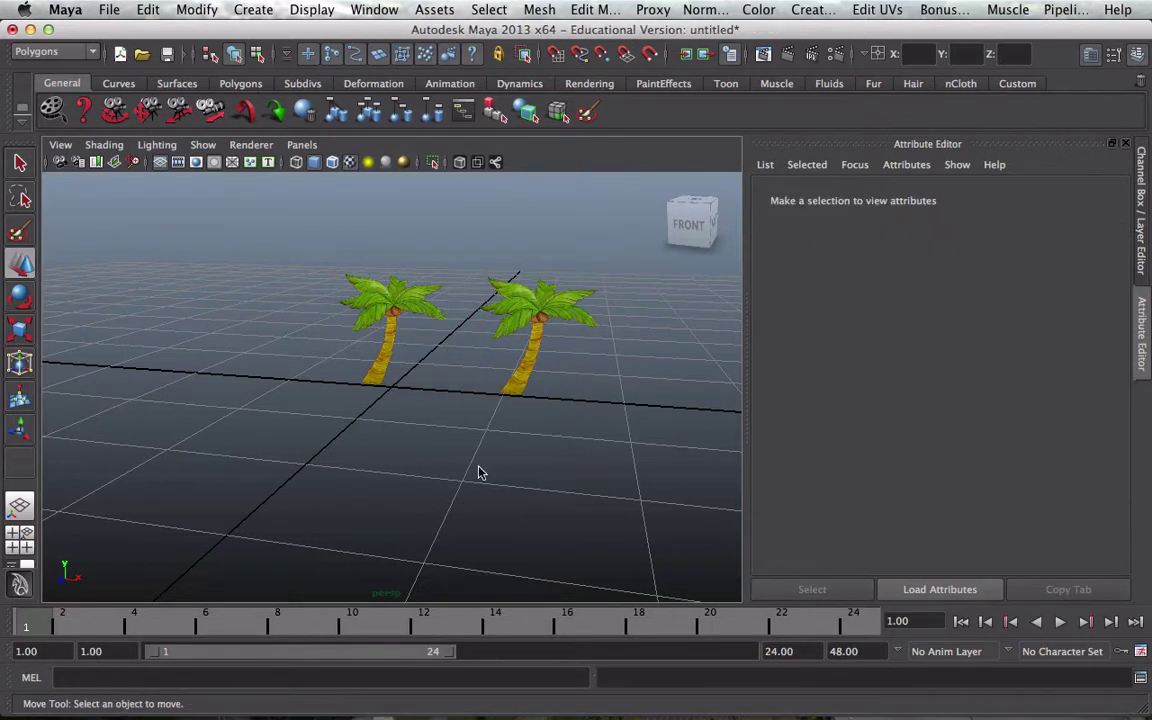